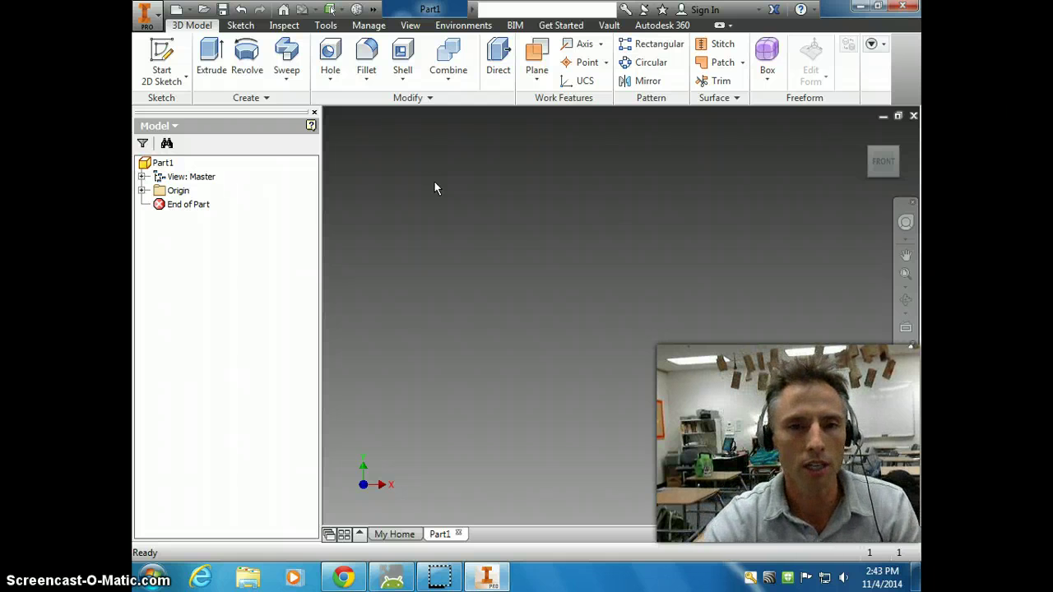
Step: Start a 2D sketch on the XY plane and draw a circle about 0.835 in in diameter centred on the origin
click(163, 51)
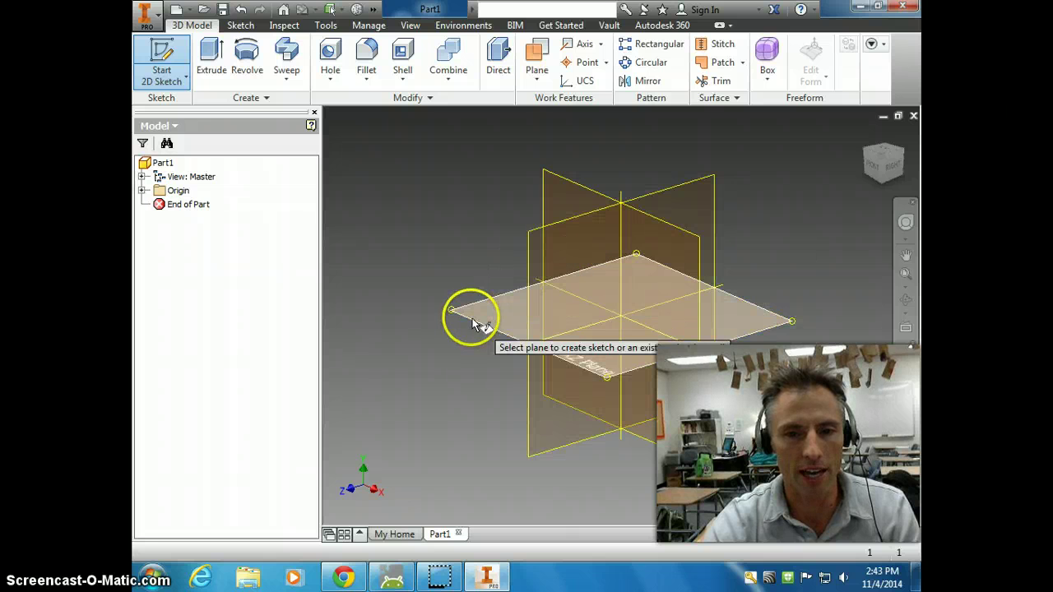
click(571, 191)
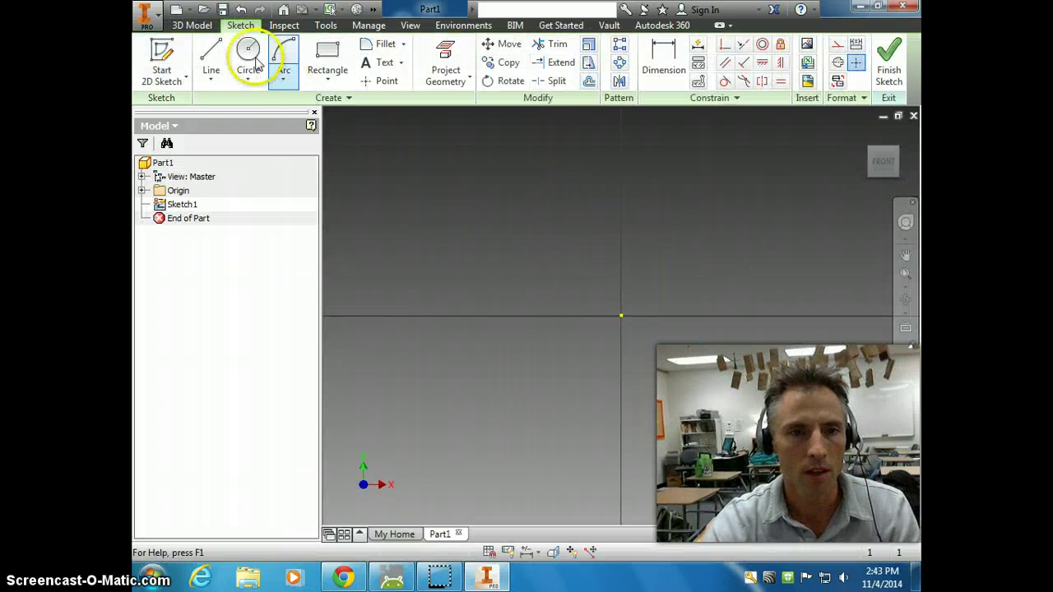
click(248, 49)
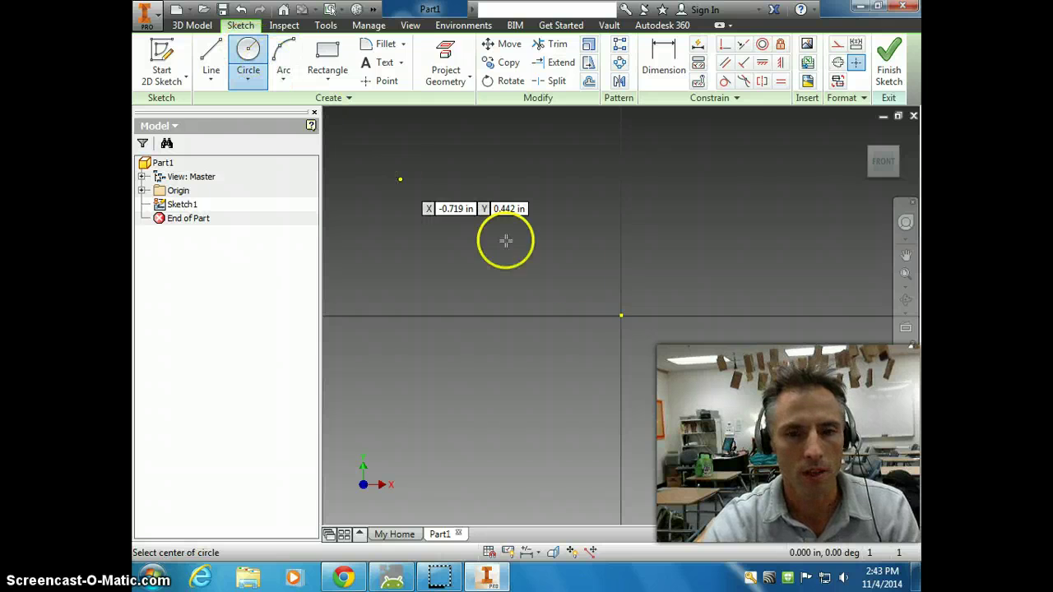
click(621, 315)
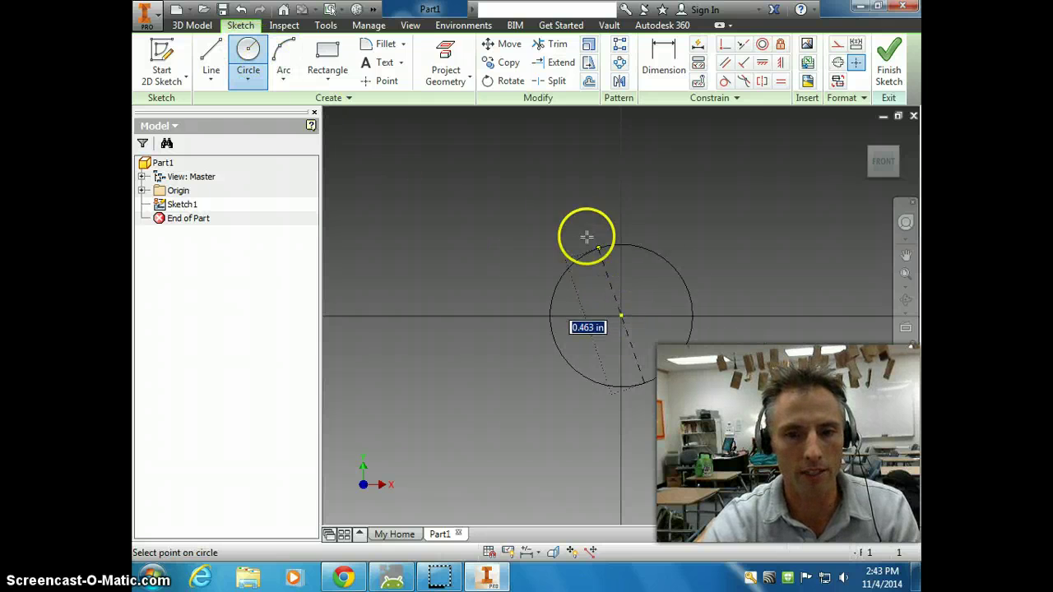
click(557, 204)
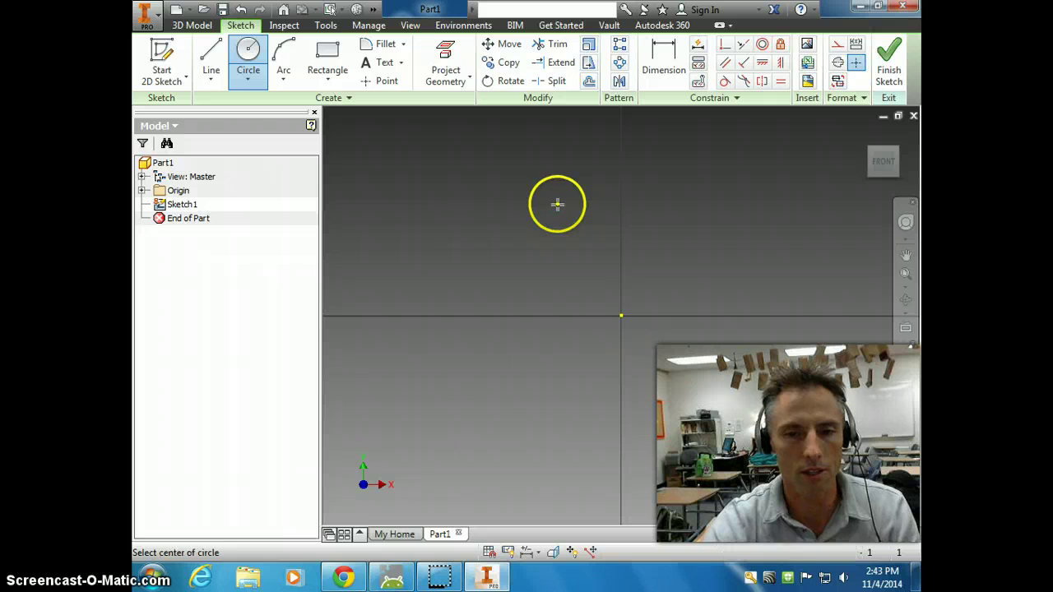
Step: Dimension the circle's diameter and set it to 1.5 in
click(666, 54)
click(688, 210)
click(753, 189)
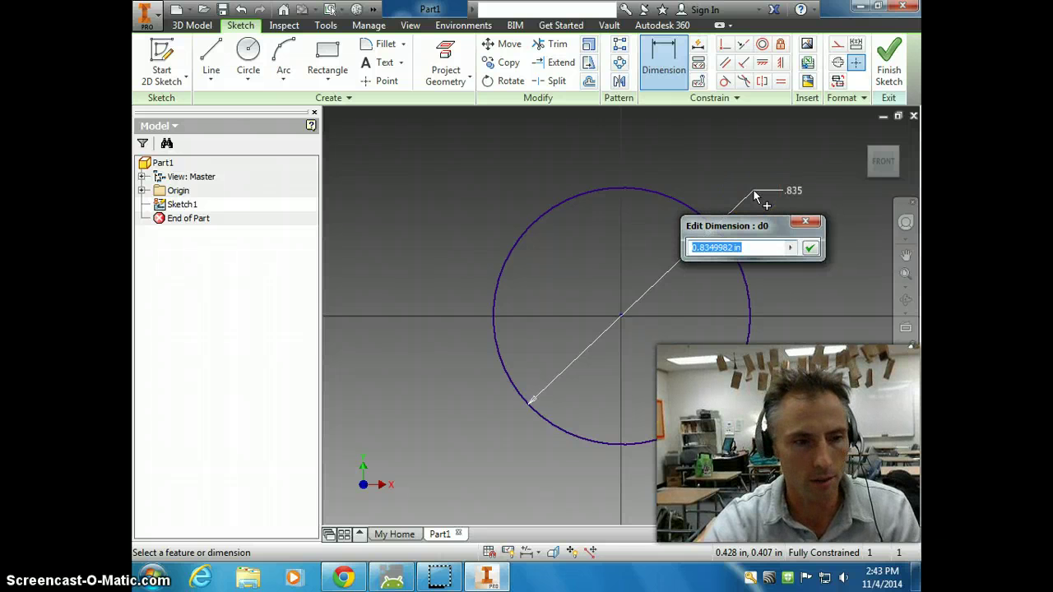
text(1.5)
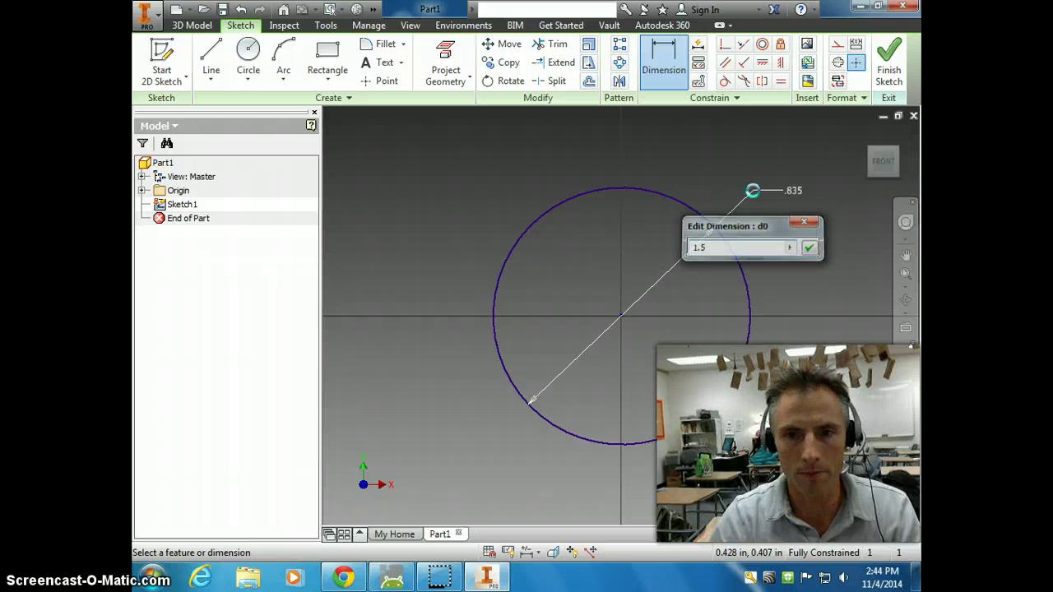
key(Return)
scroll(617, 246, down, 5)
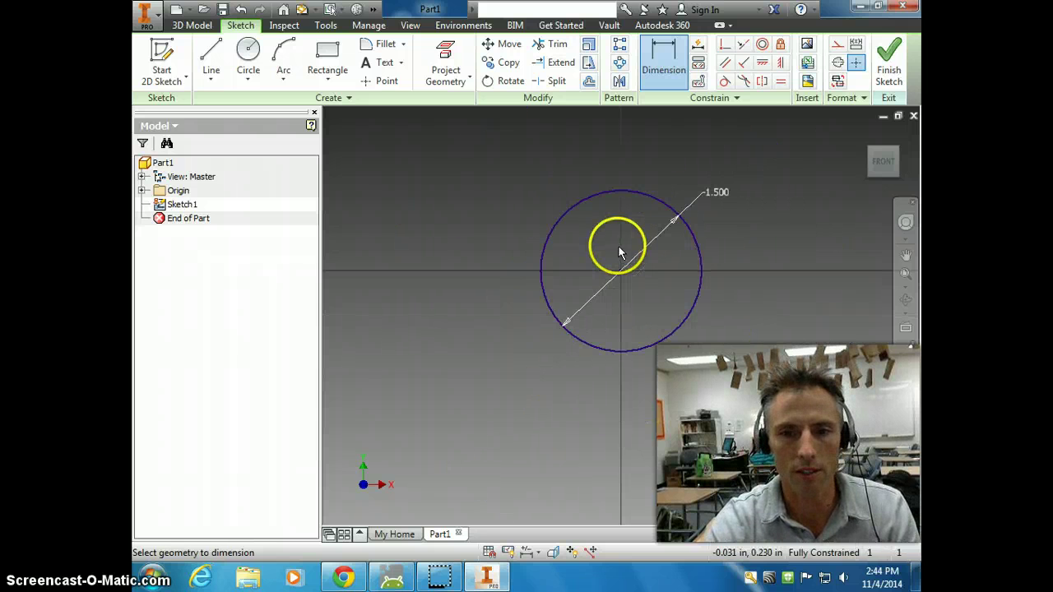
Step: Draw a vertical line across the circle through its centre and trim away the left half of the circle
click(211, 58)
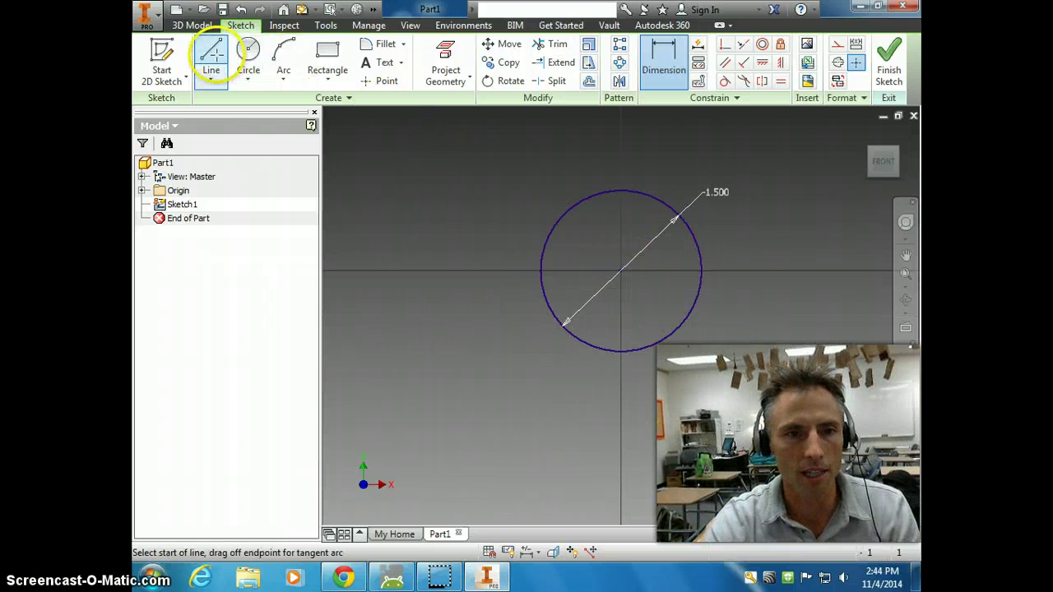
click(622, 188)
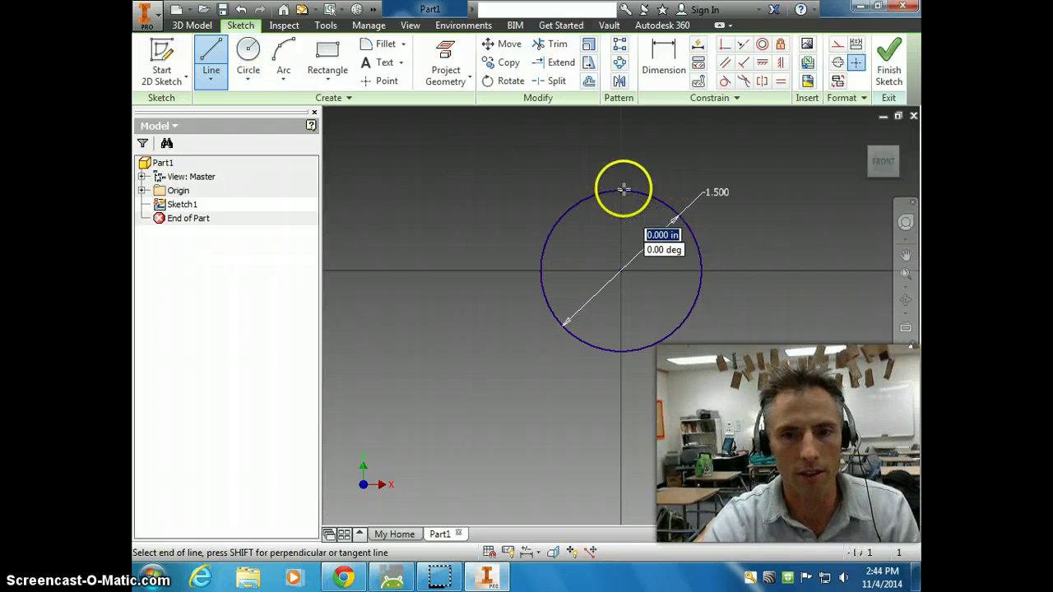
click(621, 352)
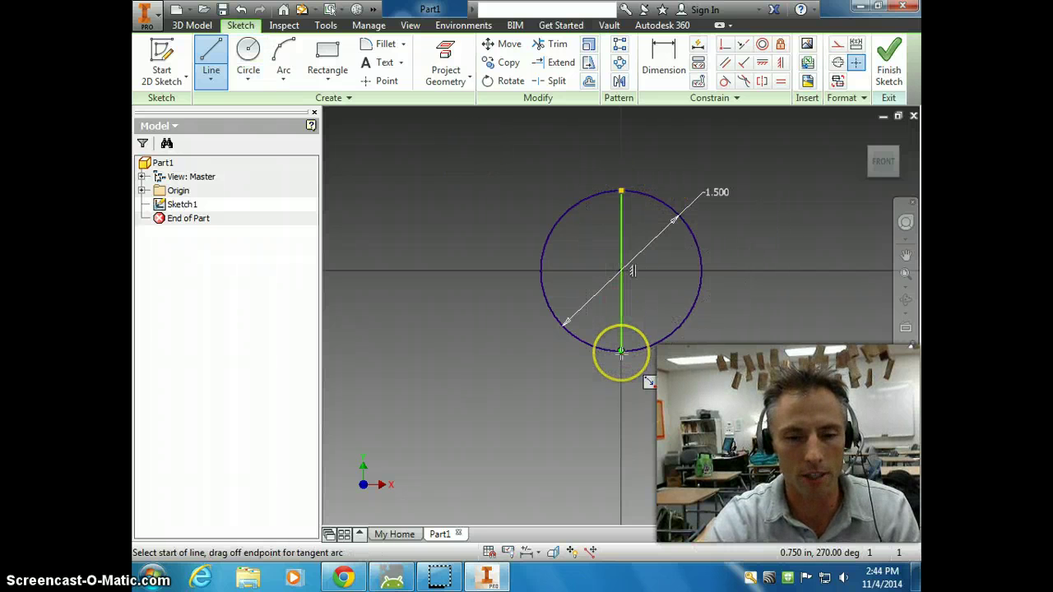
right_click(706, 370)
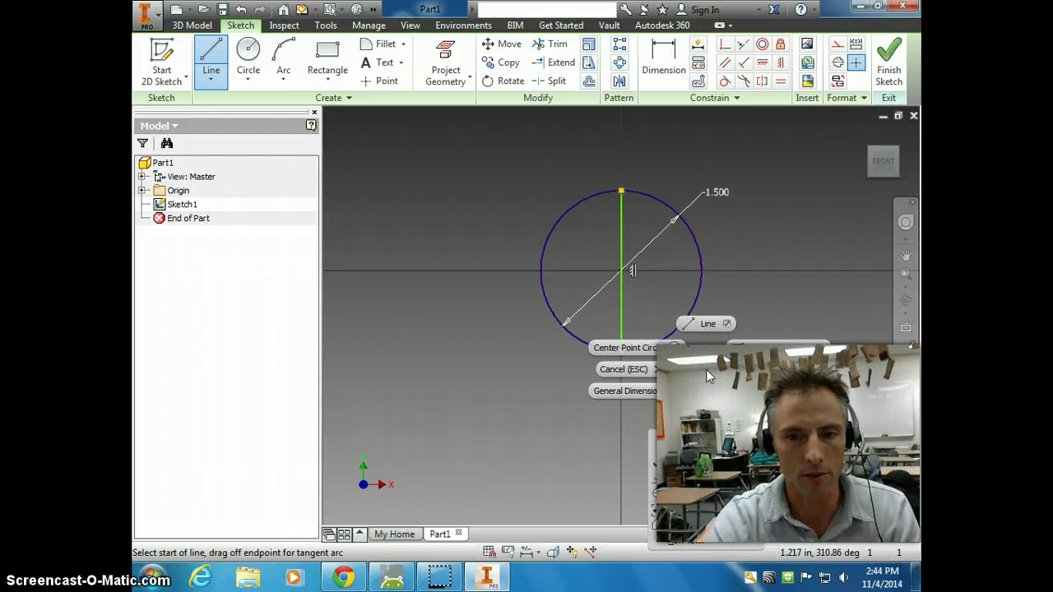
click(758, 367)
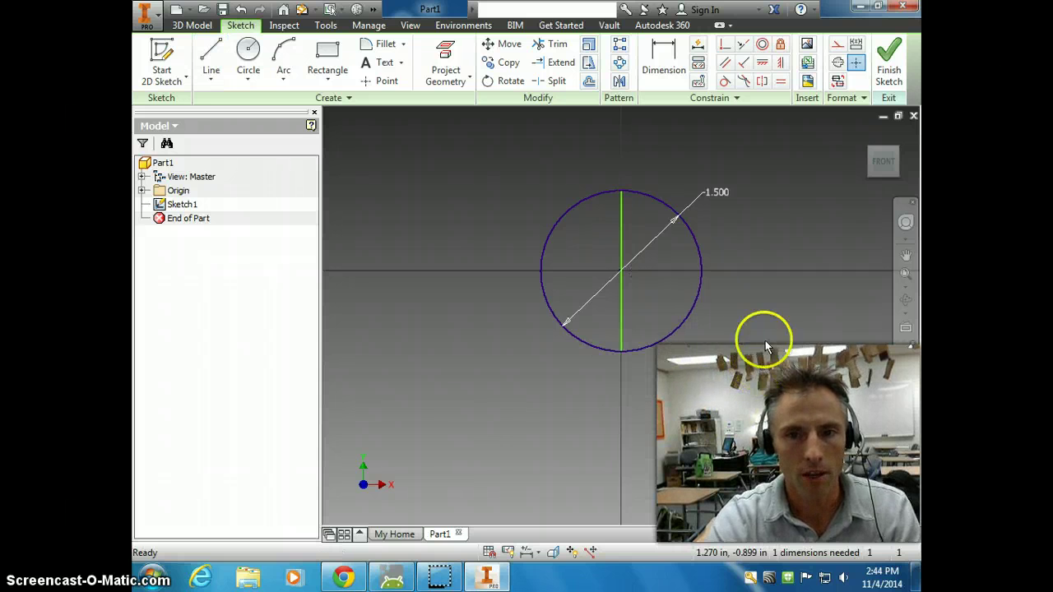
click(557, 46)
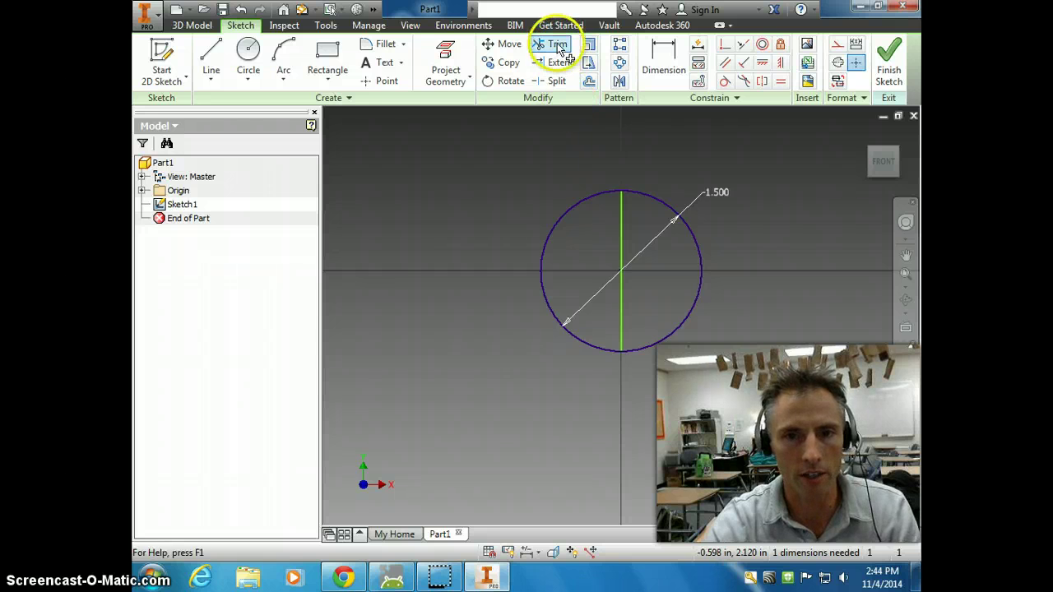
click(571, 208)
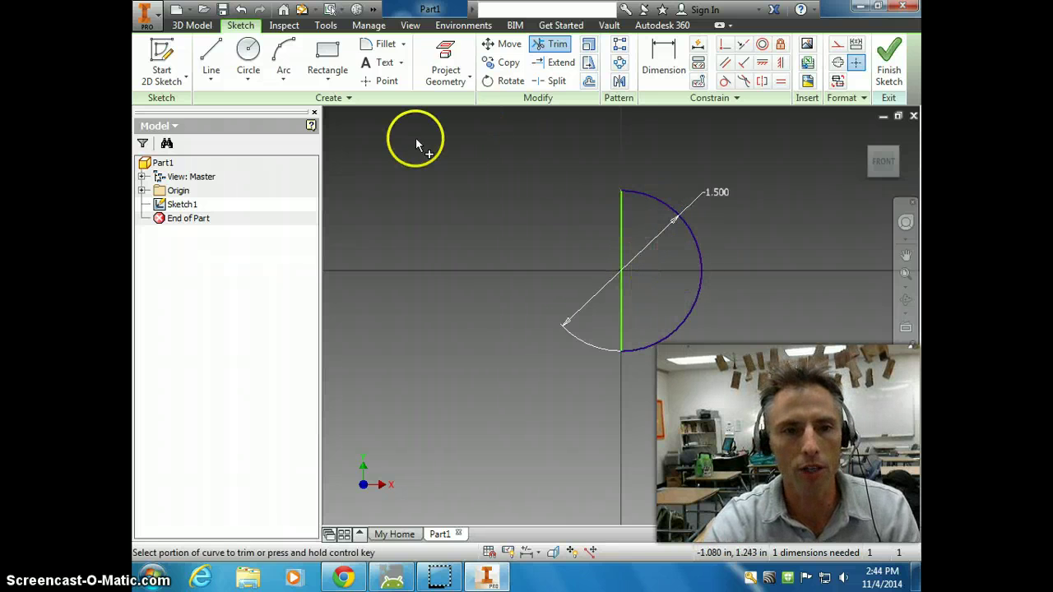
Step: Revolve the half-circle profile a full turn around its vertical line to make a solid sphere
click(196, 26)
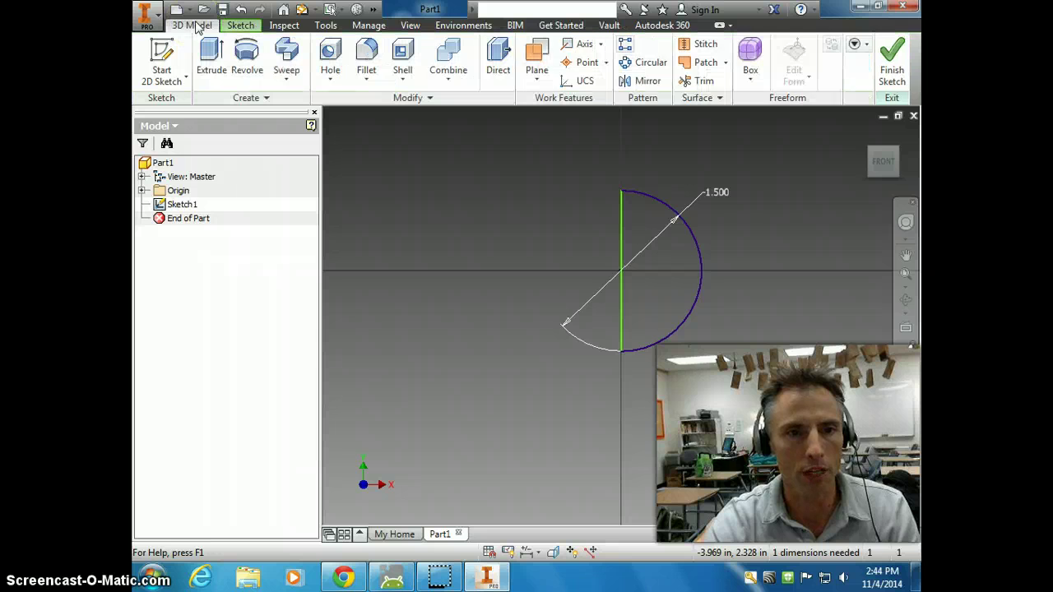
click(249, 55)
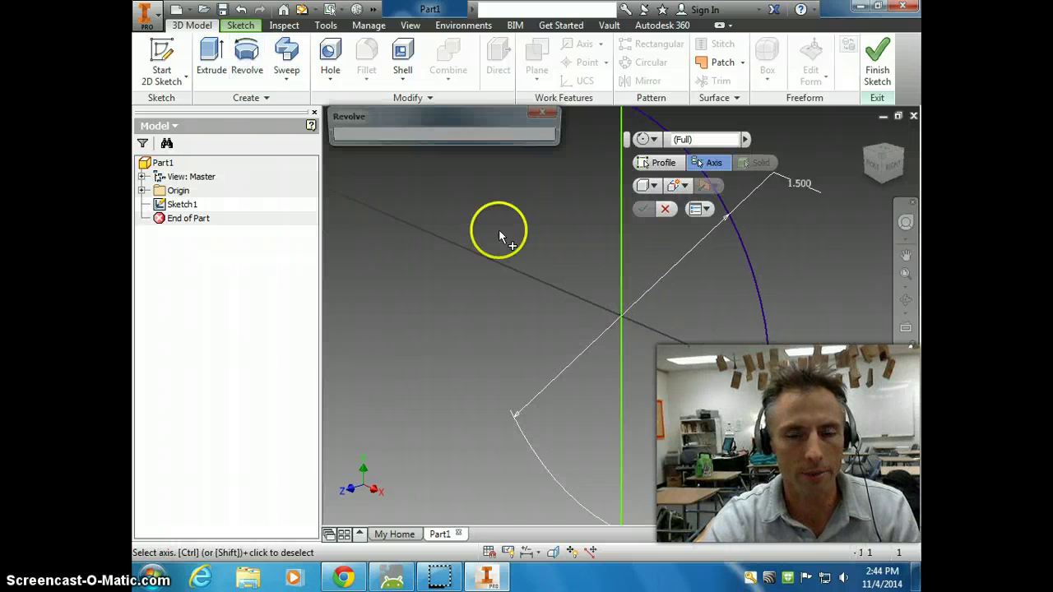
click(446, 136)
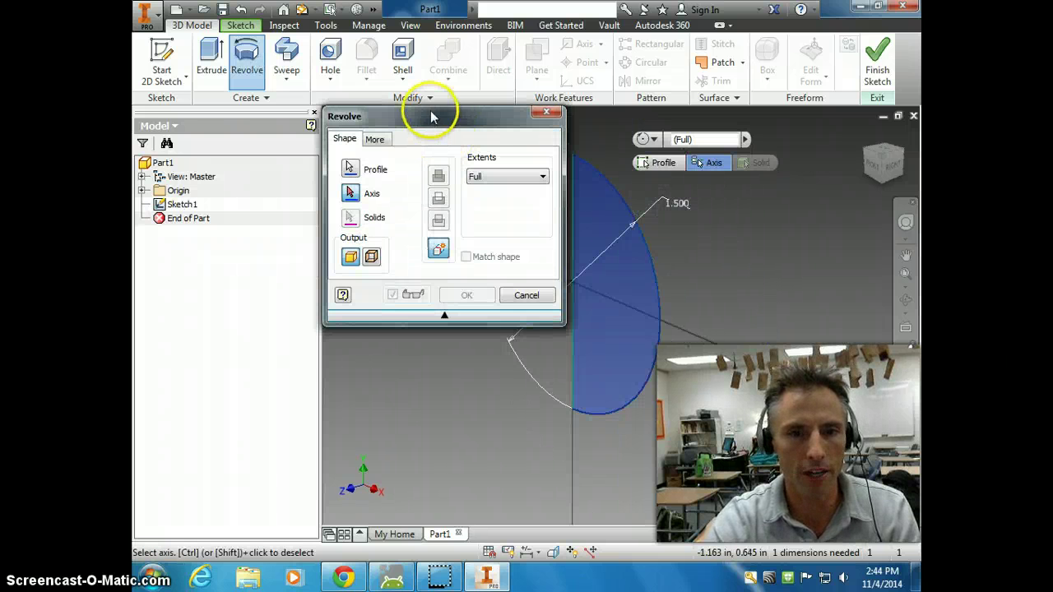
drag(430, 113, 309, 60)
click(236, 119)
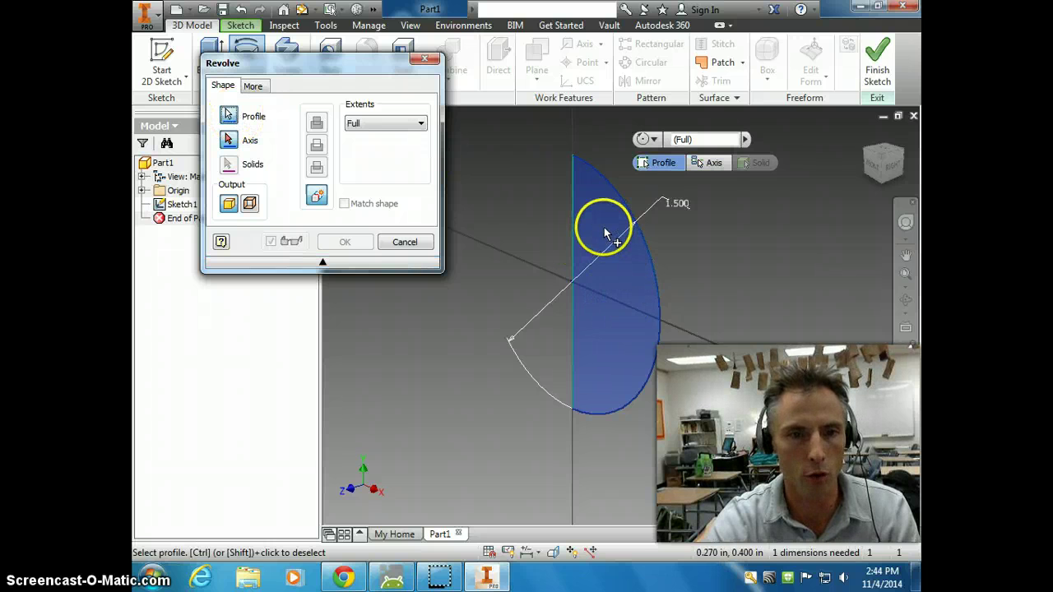
click(229, 140)
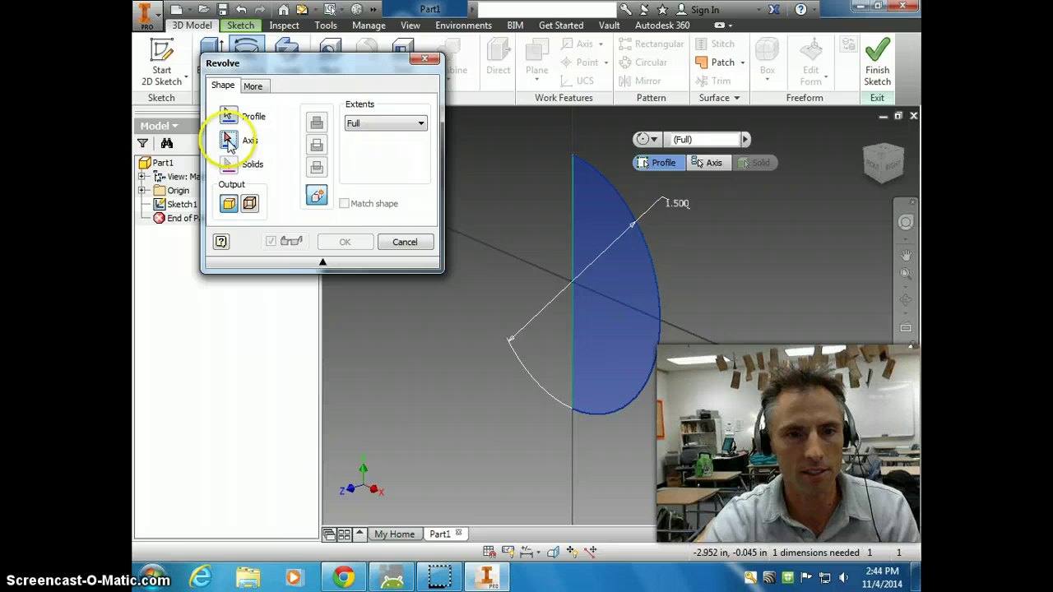
click(573, 209)
click(571, 206)
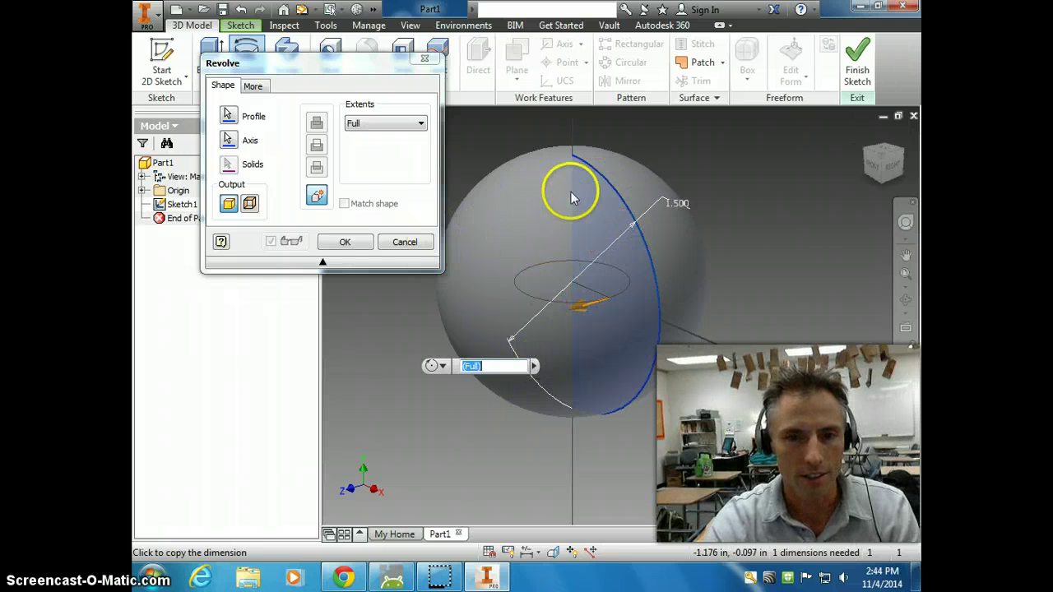
click(346, 242)
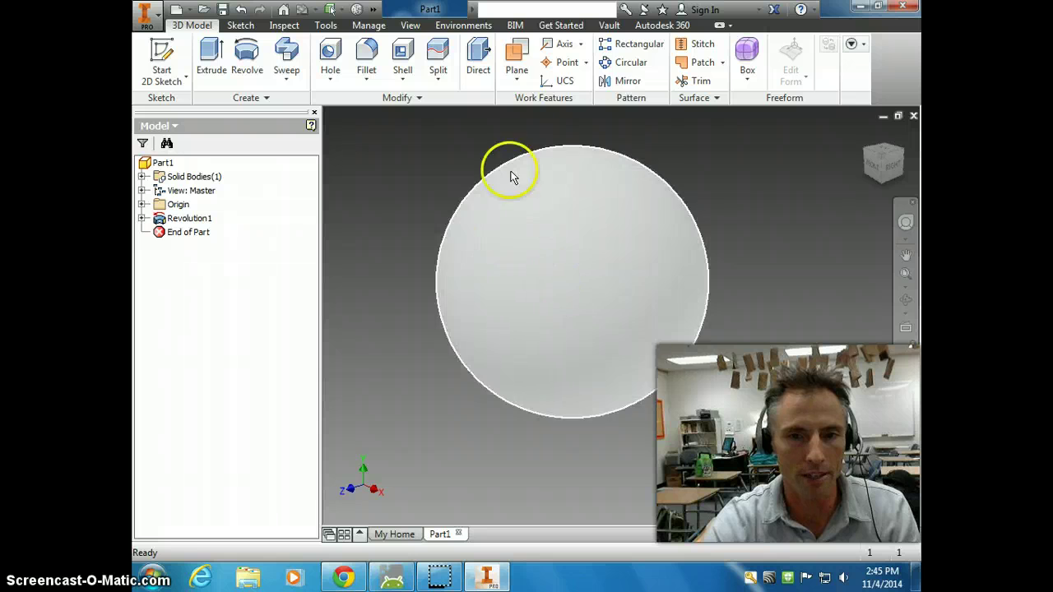
Step: Create a work plane parallel to the XY plane and tangent to the front of the sphere
click(518, 56)
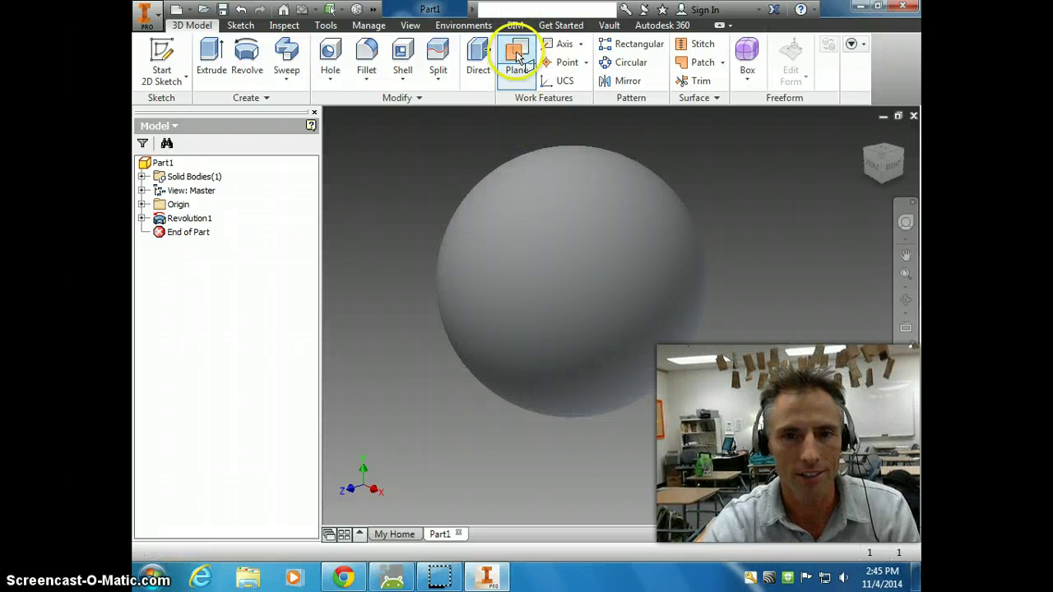
click(141, 204)
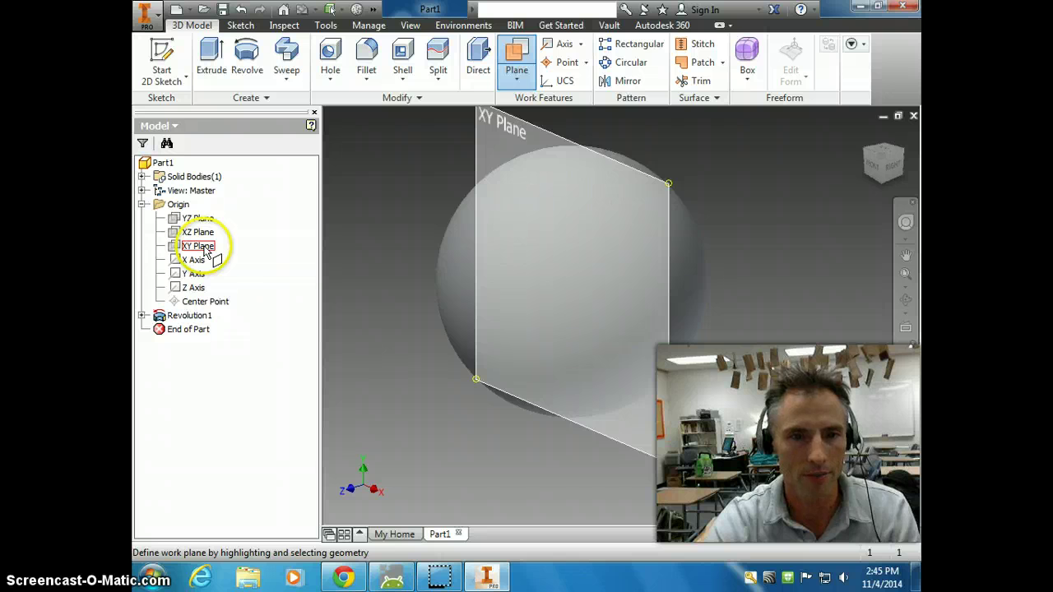
click(206, 247)
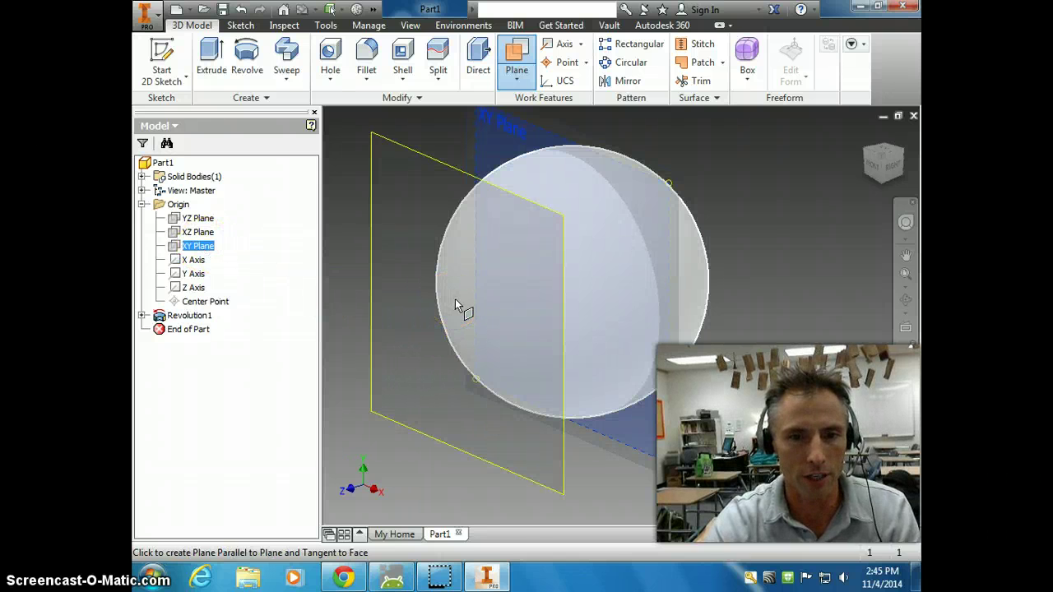
click(457, 305)
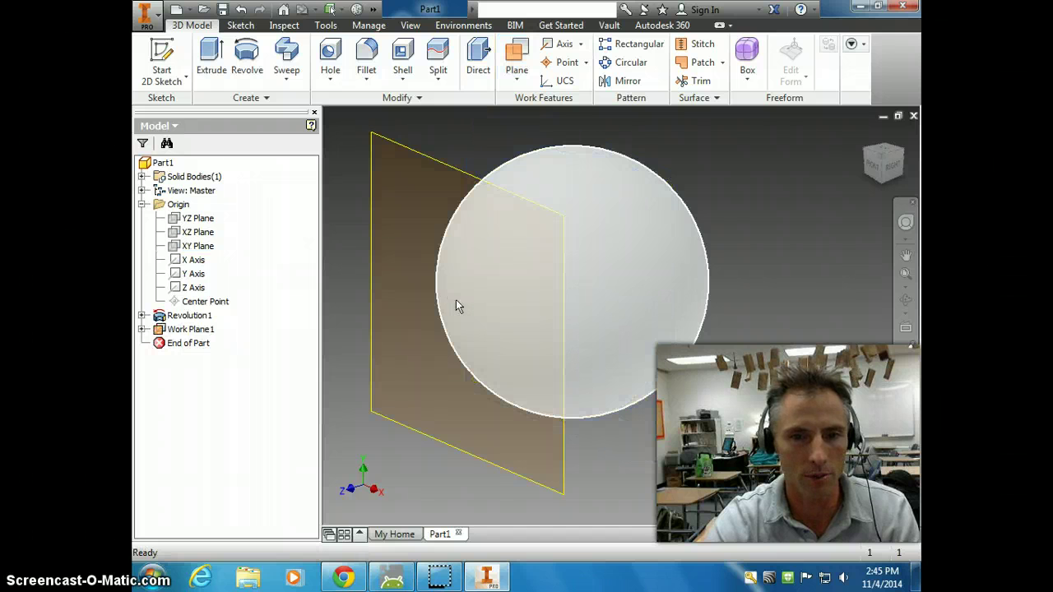
Step: Check the tangent work plane from below, return to the front view and start a 2D sketch on that plane
click(874, 163)
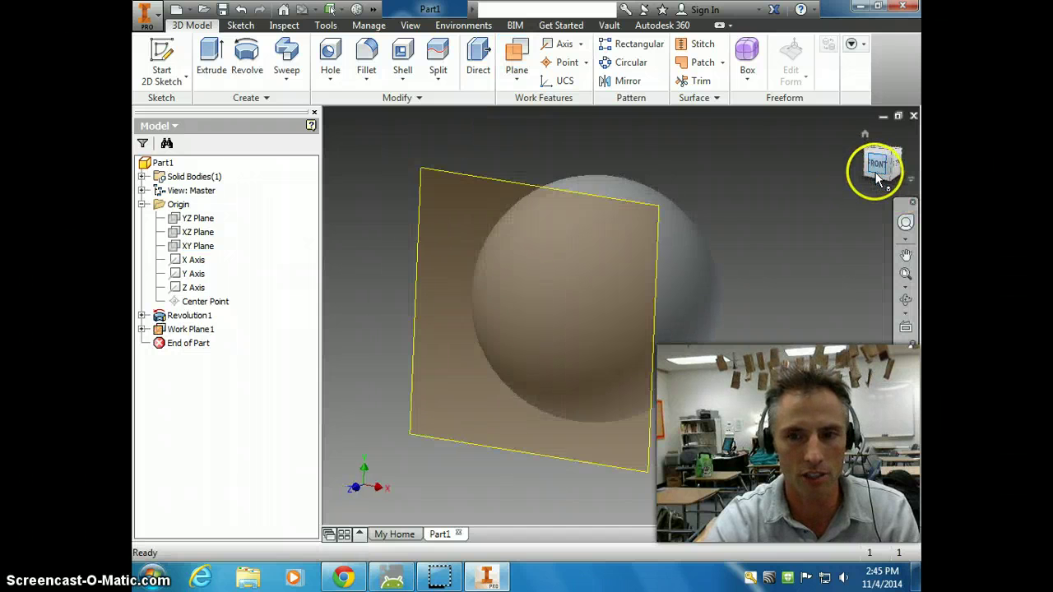
click(883, 182)
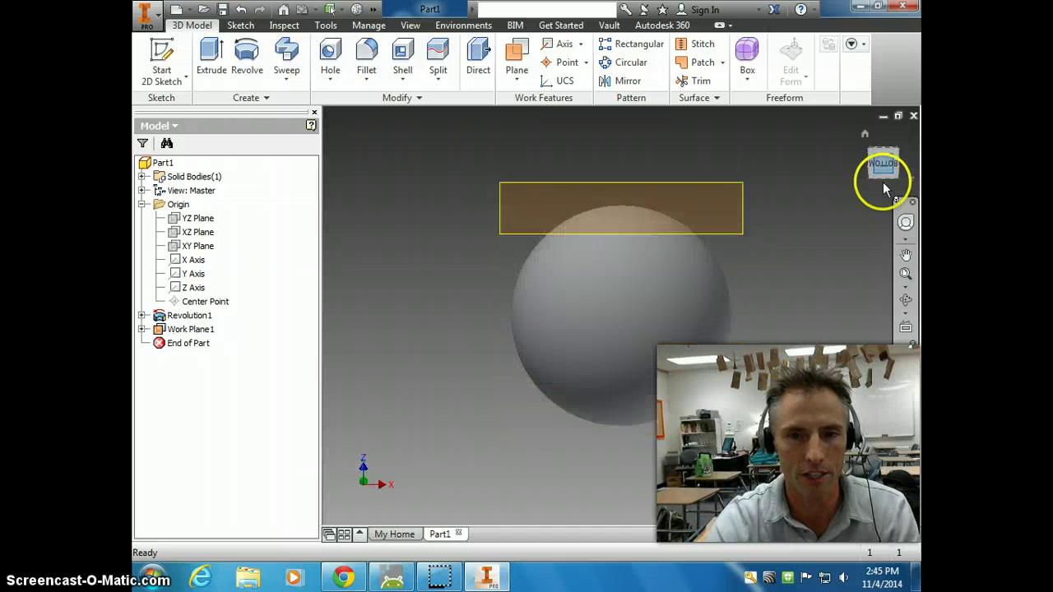
click(601, 196)
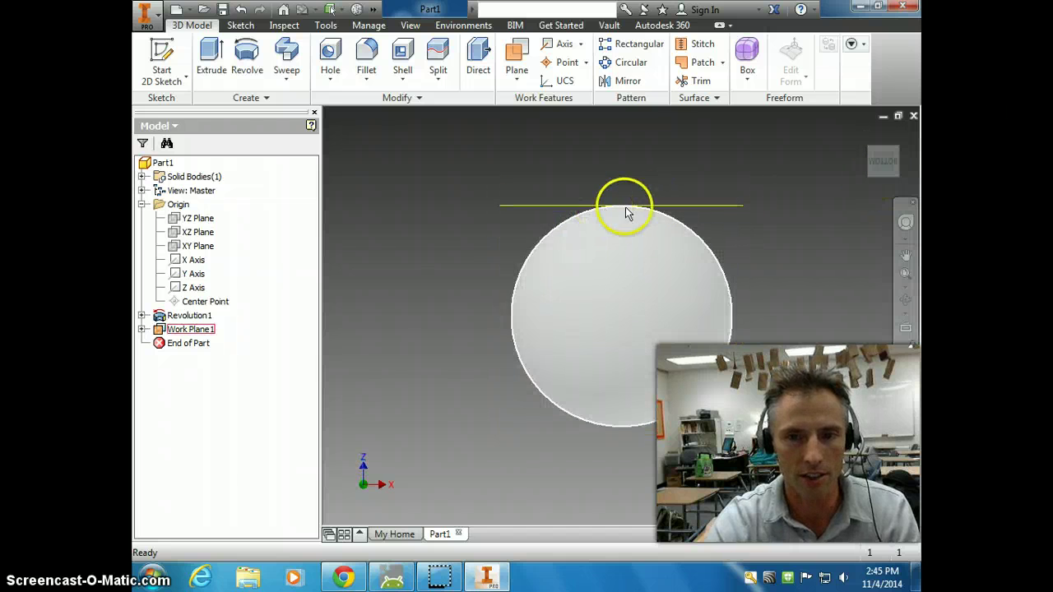
click(882, 137)
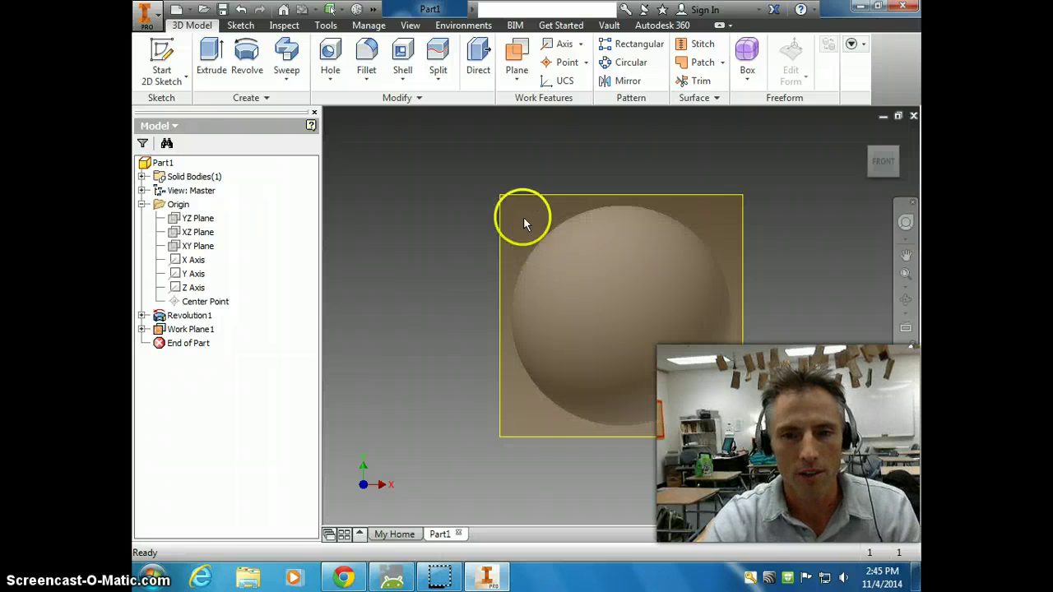
click(170, 51)
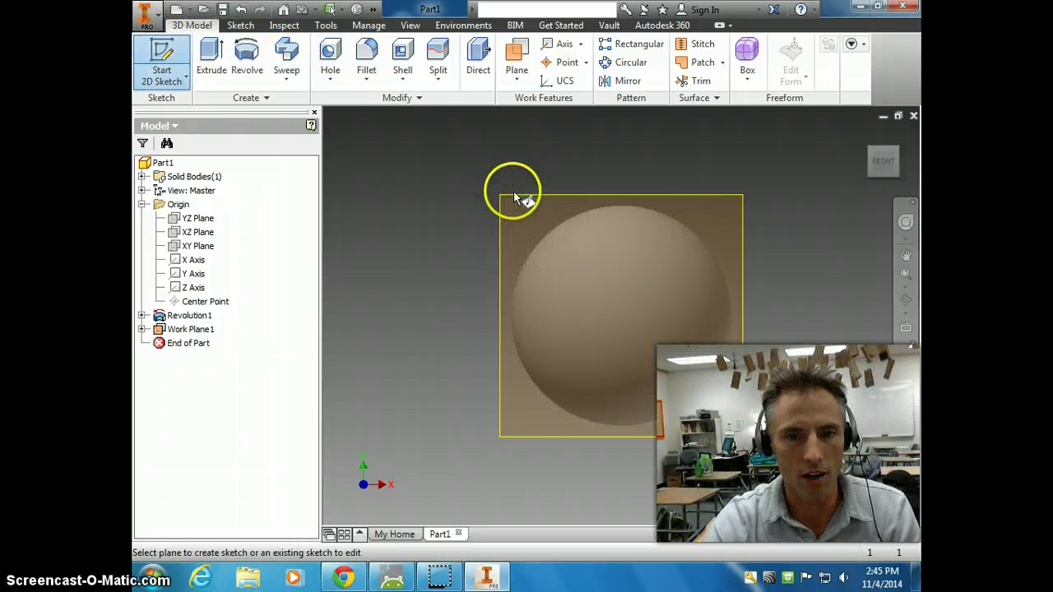
click(515, 198)
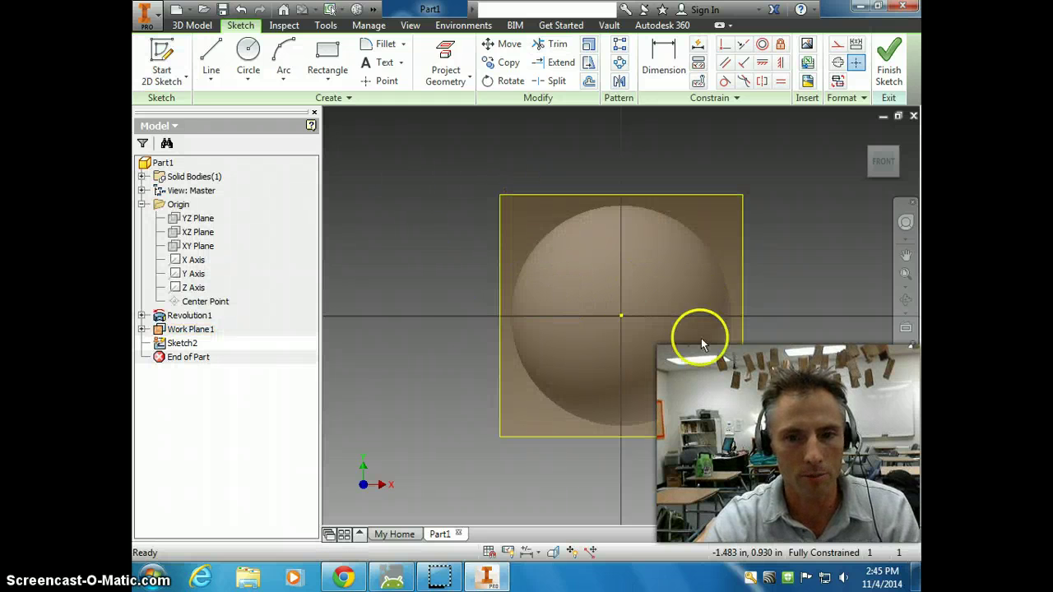
Step: Add a rectangular text box across the middle of the sphere containing the name in capital letters
click(380, 65)
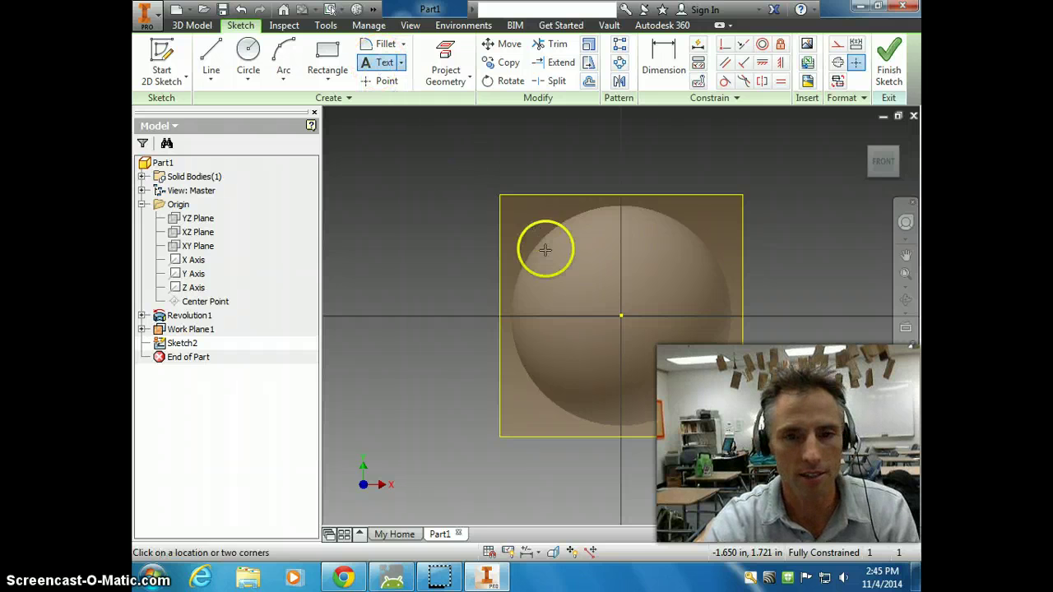
drag(543, 284, 701, 351)
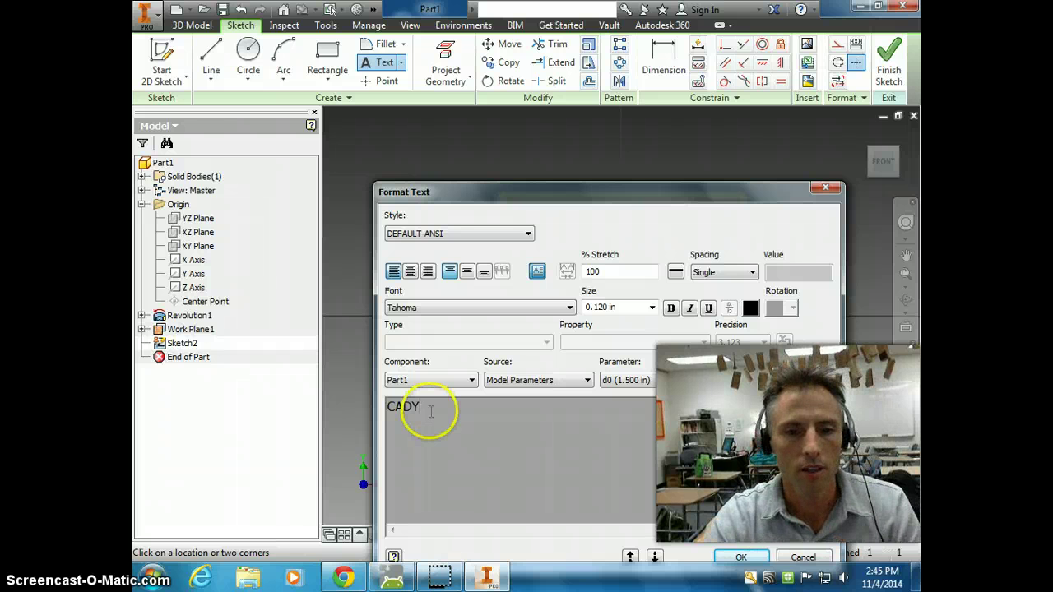
click(741, 558)
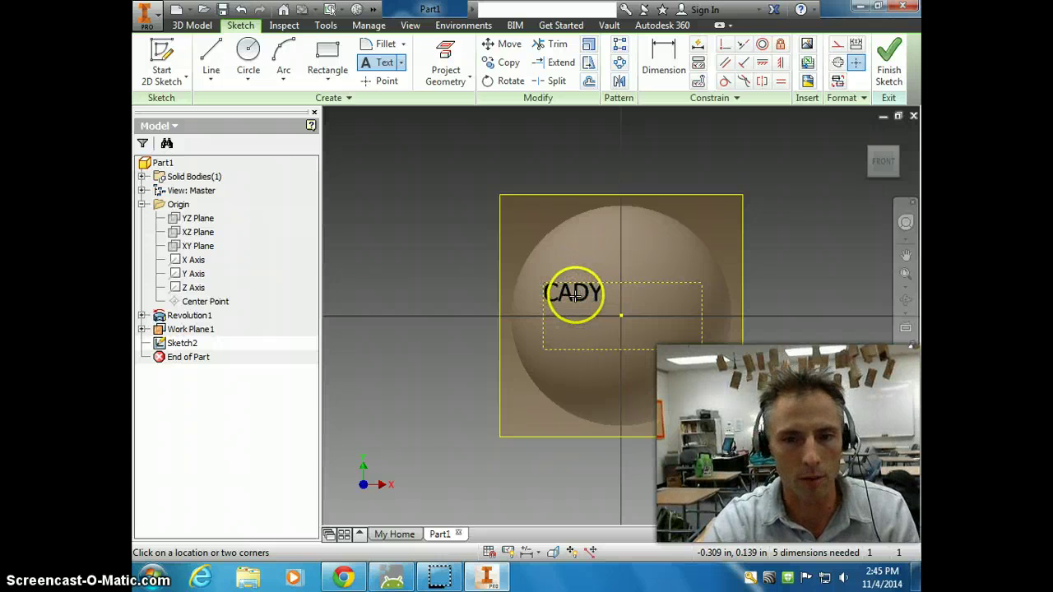
Step: Set the name's text size to 0.25 in and shift its text box's upper-left corner inward toward the sphere's centre
right_click(425, 264)
click(477, 264)
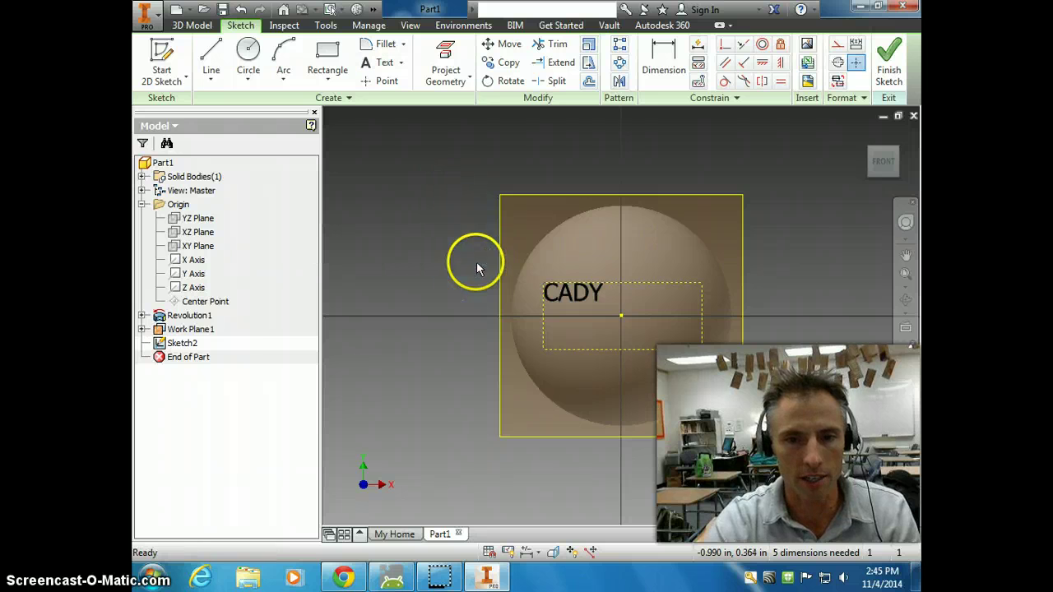
click(595, 292)
right_click(595, 295)
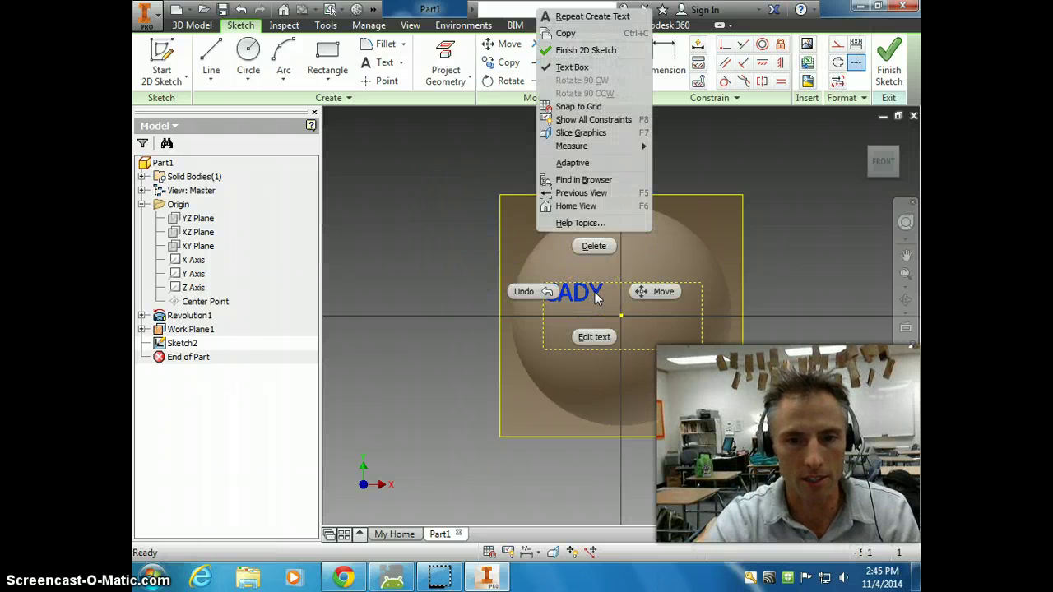
click(595, 338)
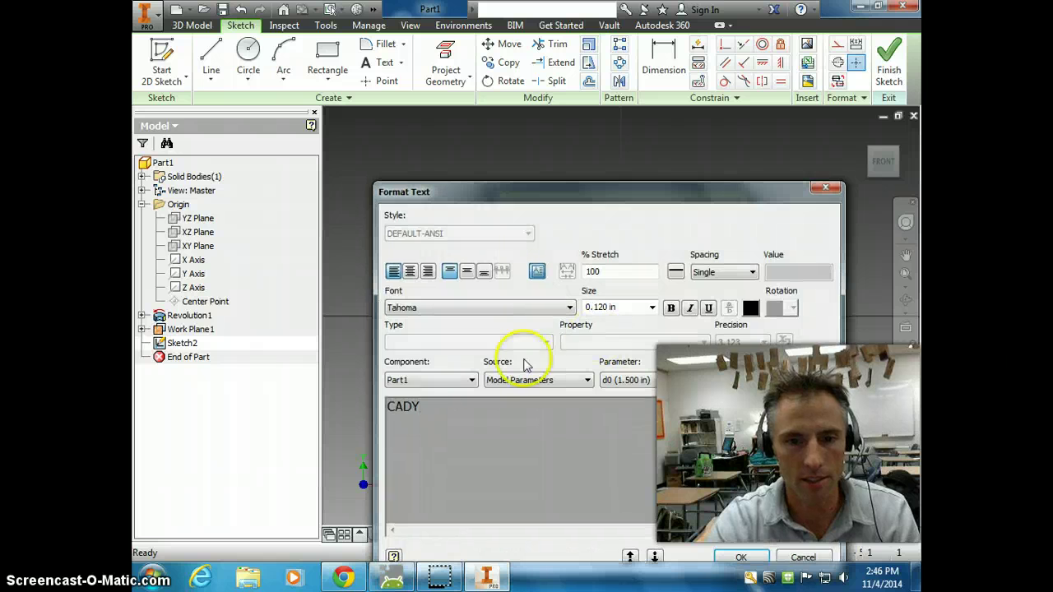
drag(433, 409, 359, 408)
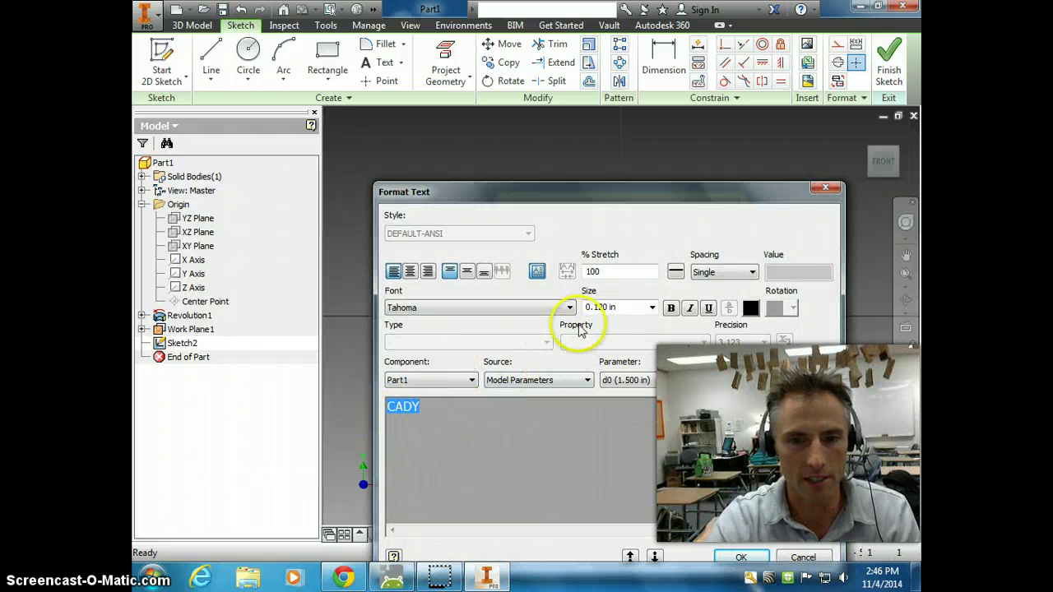
click(651, 308)
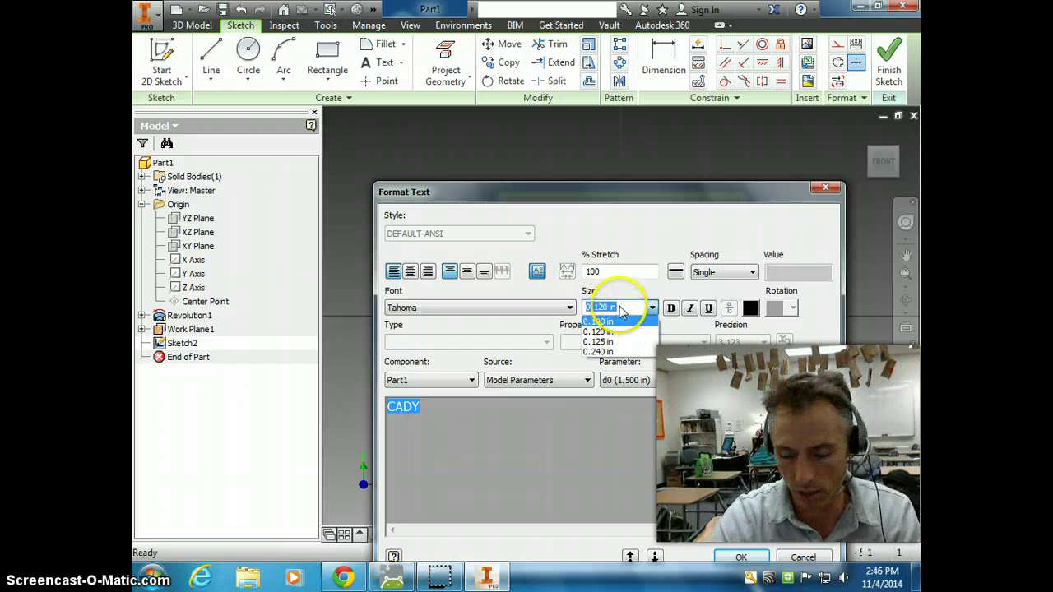
key(BackSpace)
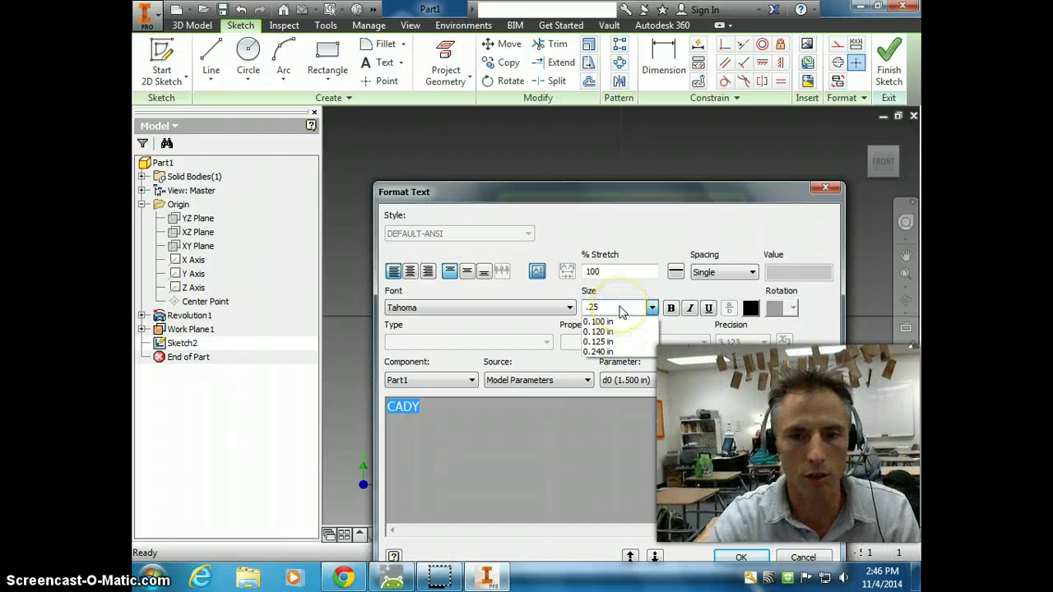
click(743, 558)
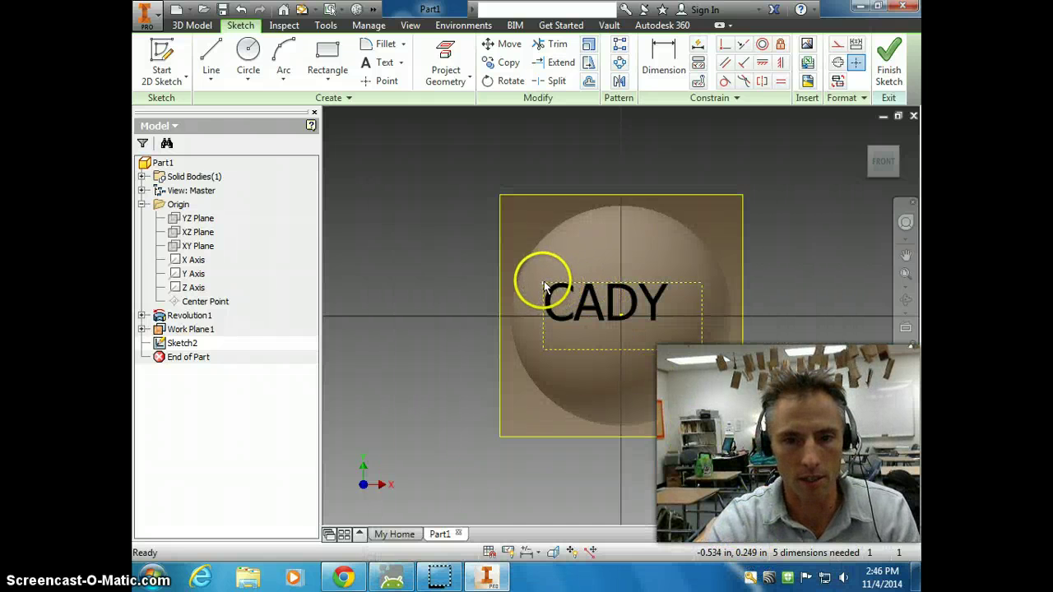
drag(544, 285, 564, 297)
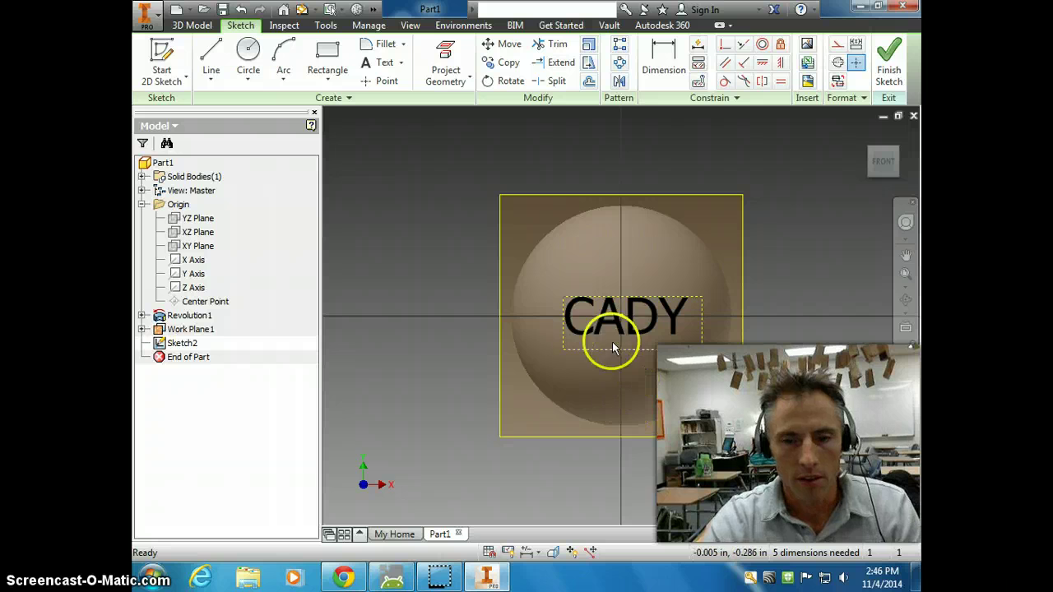
Step: Make the name bold at 0.4 in size and extend the text box's upper-left corner to the sphere's left edge
right_click(603, 324)
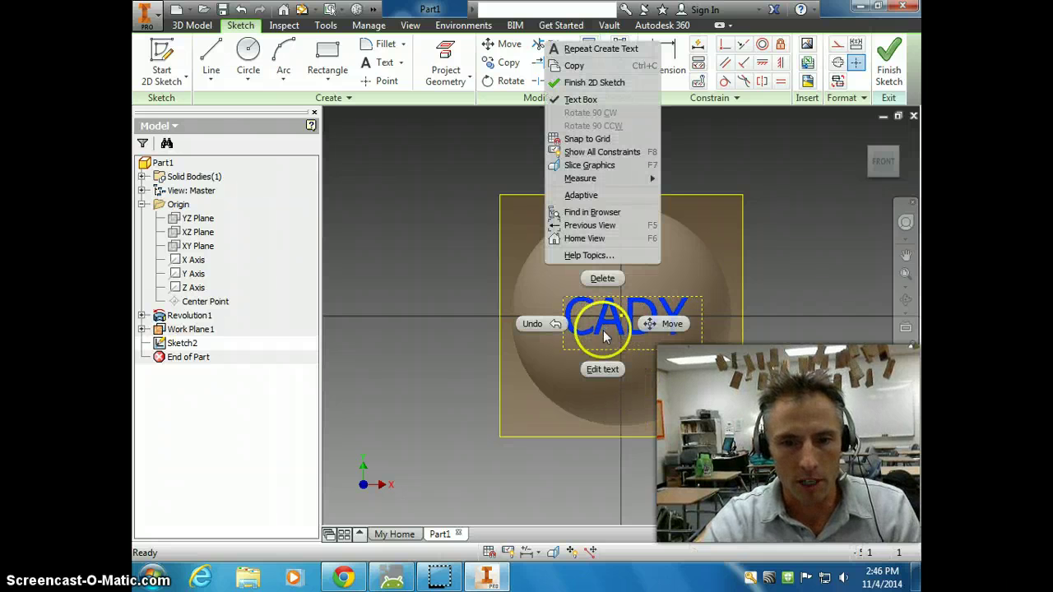
click(603, 369)
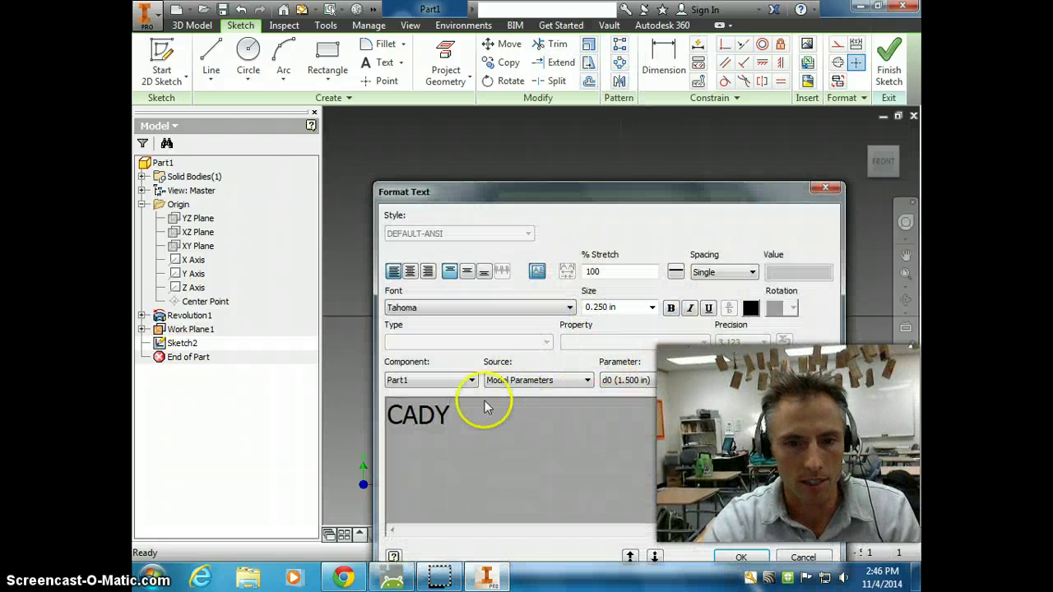
drag(451, 416, 317, 418)
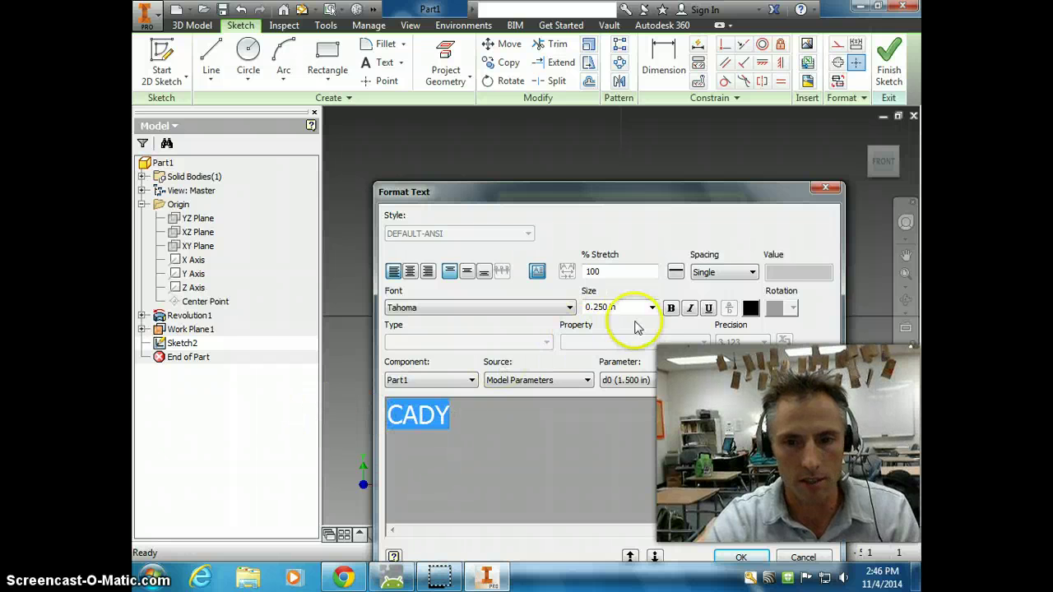
click(672, 309)
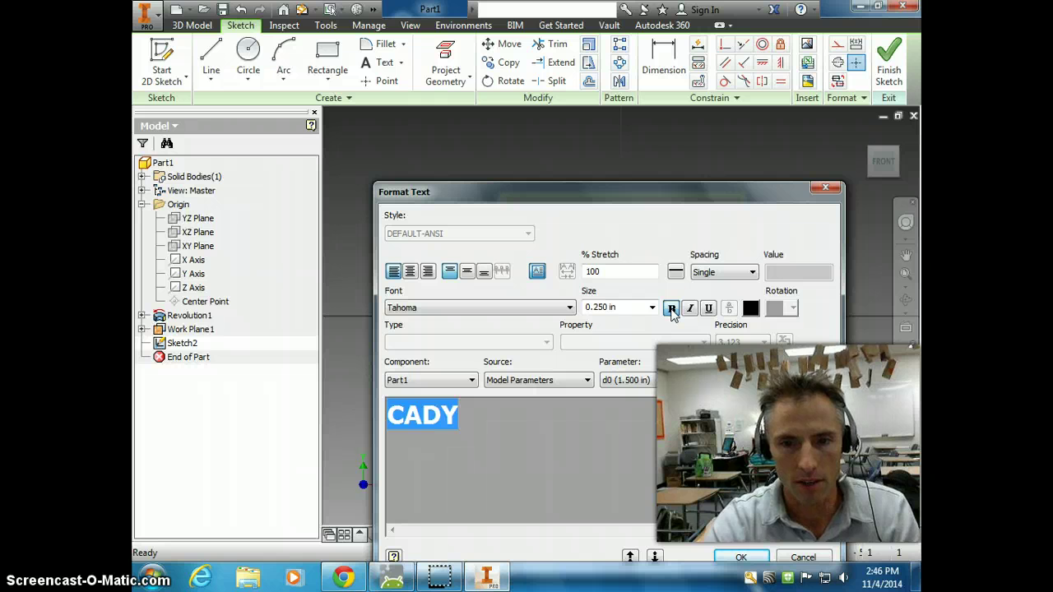
click(630, 273)
click(594, 272)
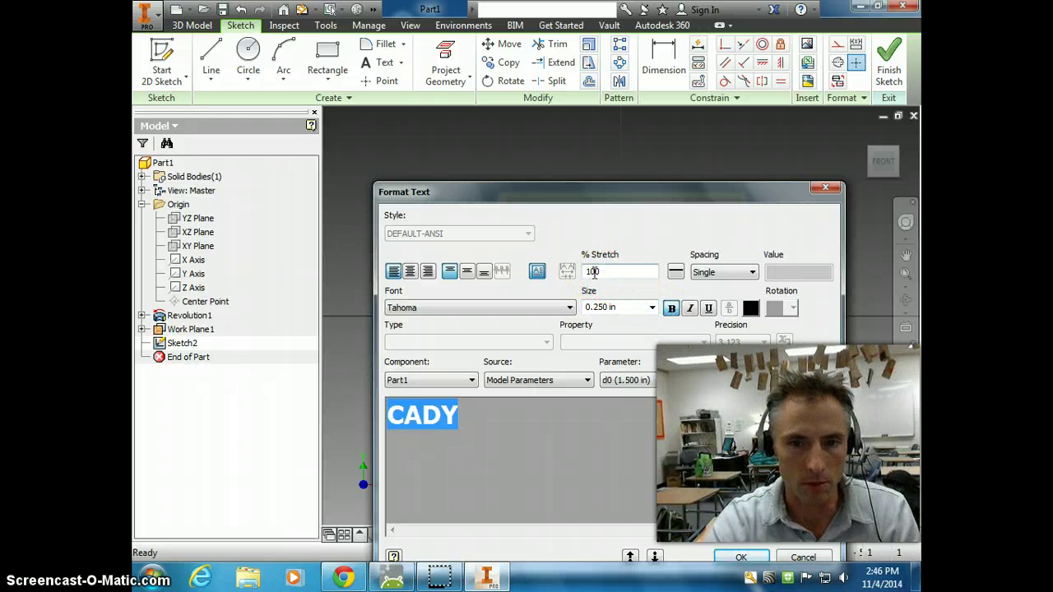
drag(619, 308, 564, 314)
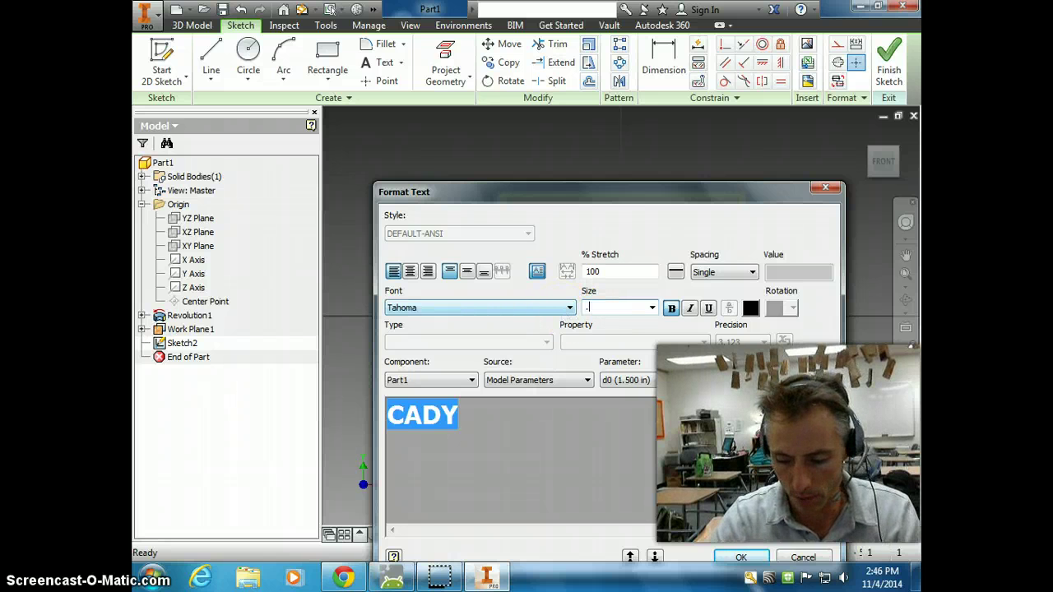
click(740, 560)
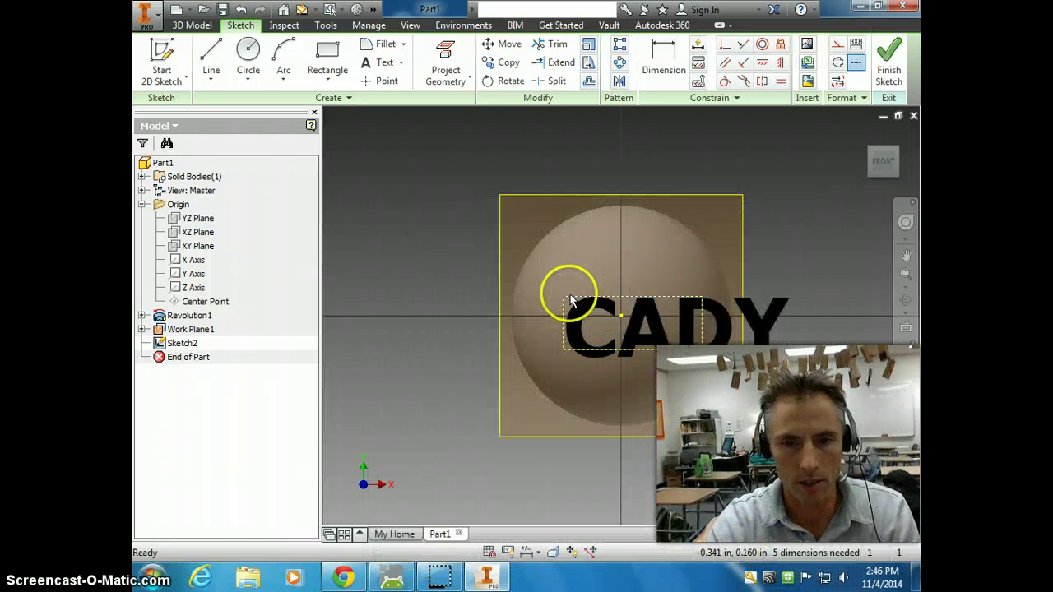
mouse_move(564, 291)
mouse_down()
mouse_move(526, 287)
mouse_move(560, 313)
mouse_move(511, 310)
mouse_up()
right_click(525, 298)
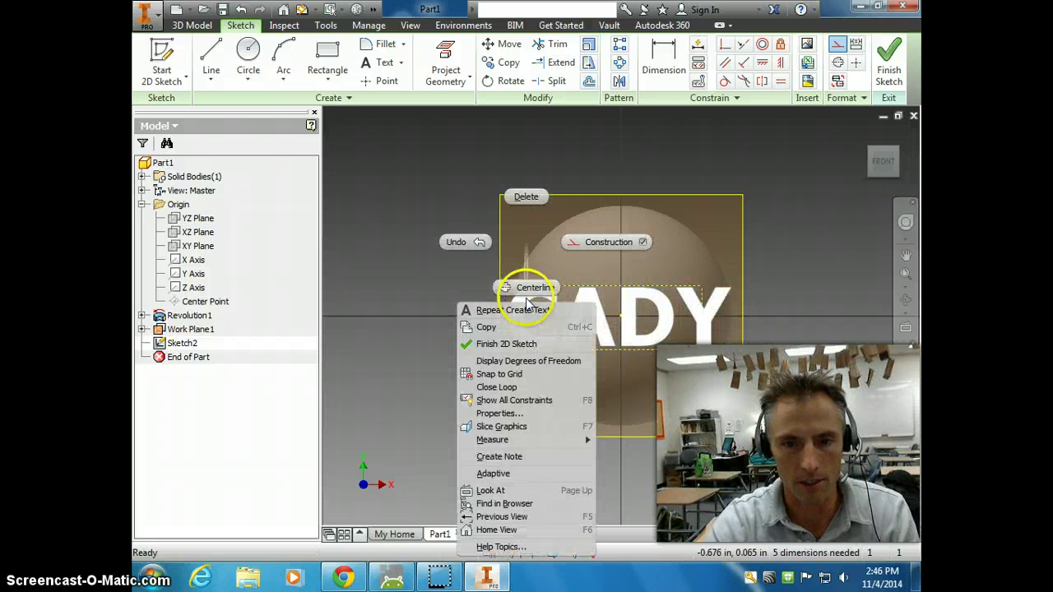
click(687, 503)
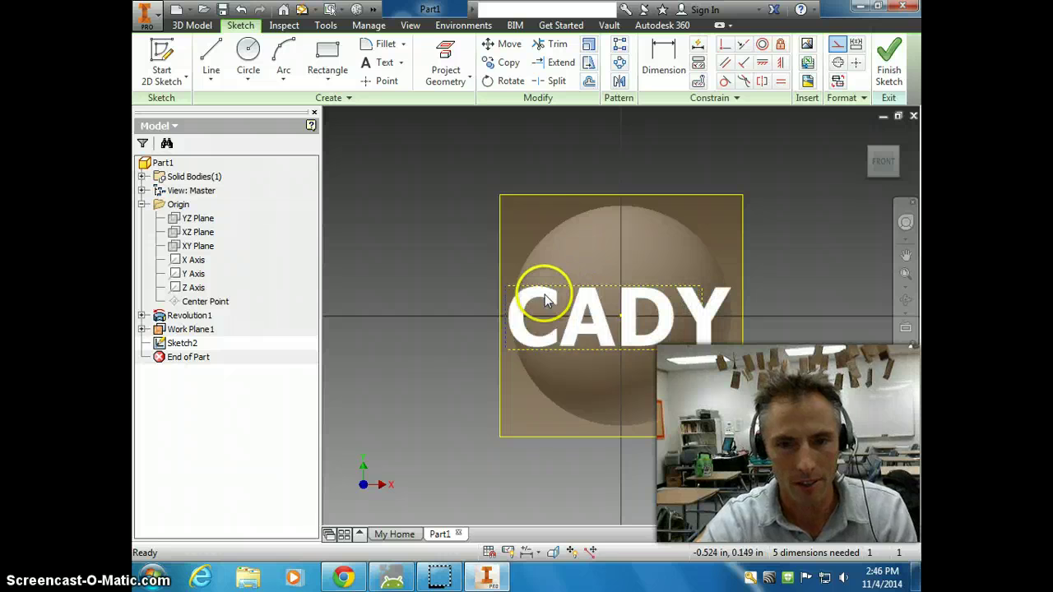
right_click(543, 294)
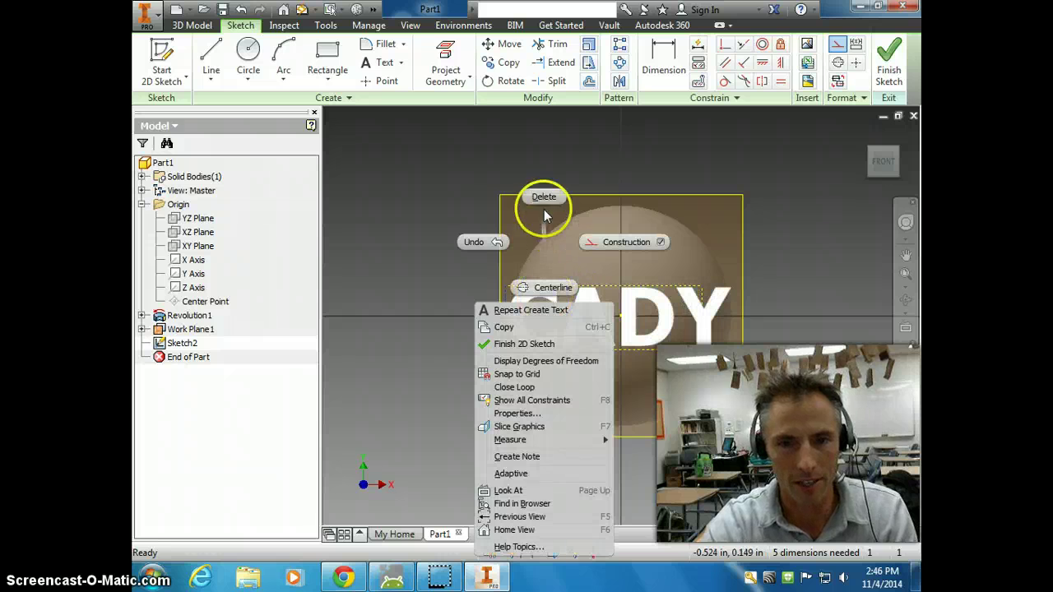
click(668, 330)
right_click(667, 331)
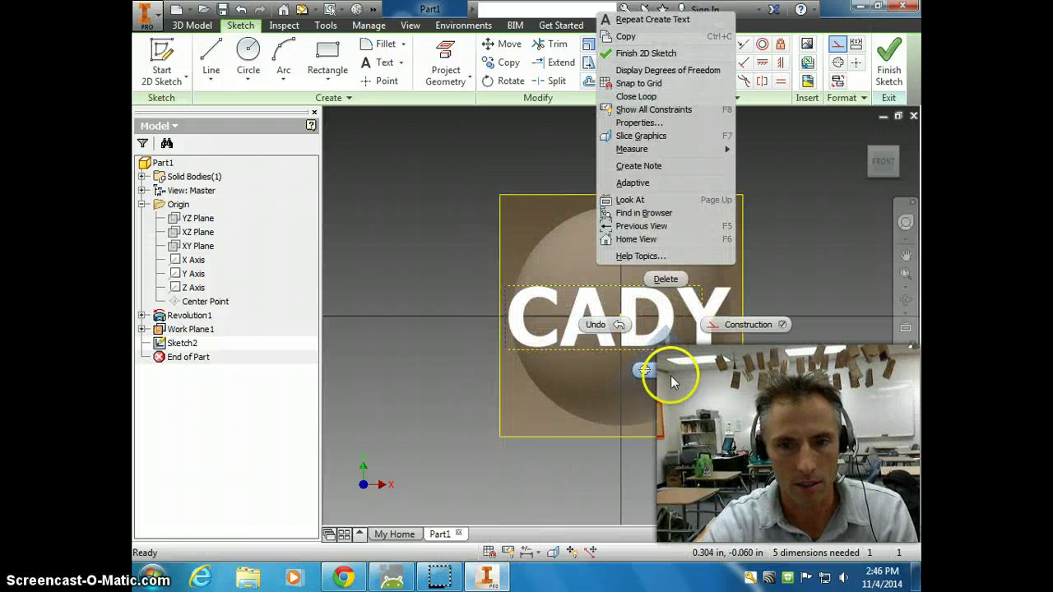
click(494, 274)
Step: Reduce the name's text size to 0.35 in
right_click(579, 319)
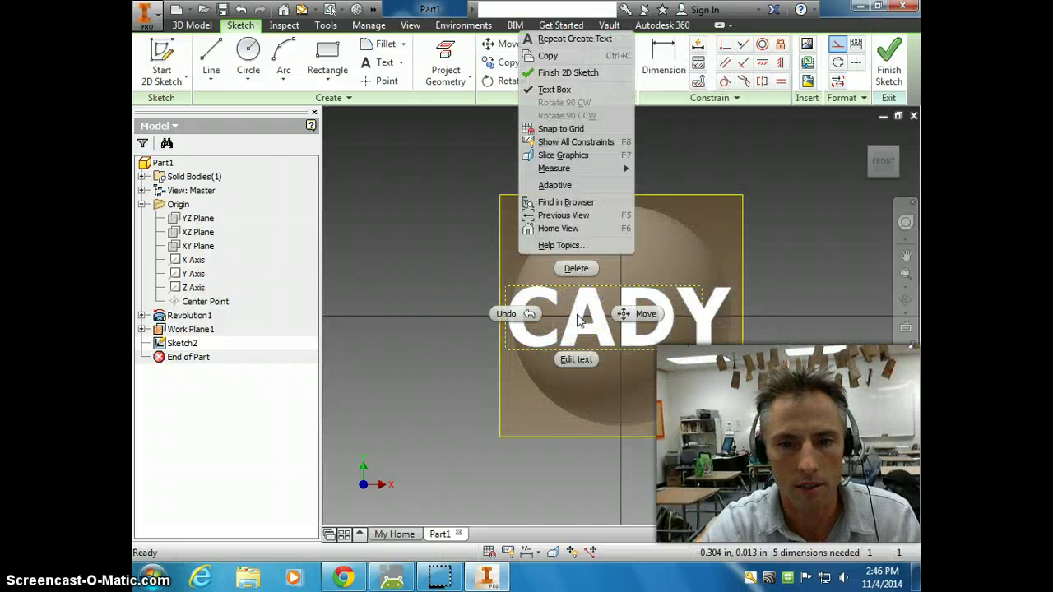
click(576, 359)
click(503, 422)
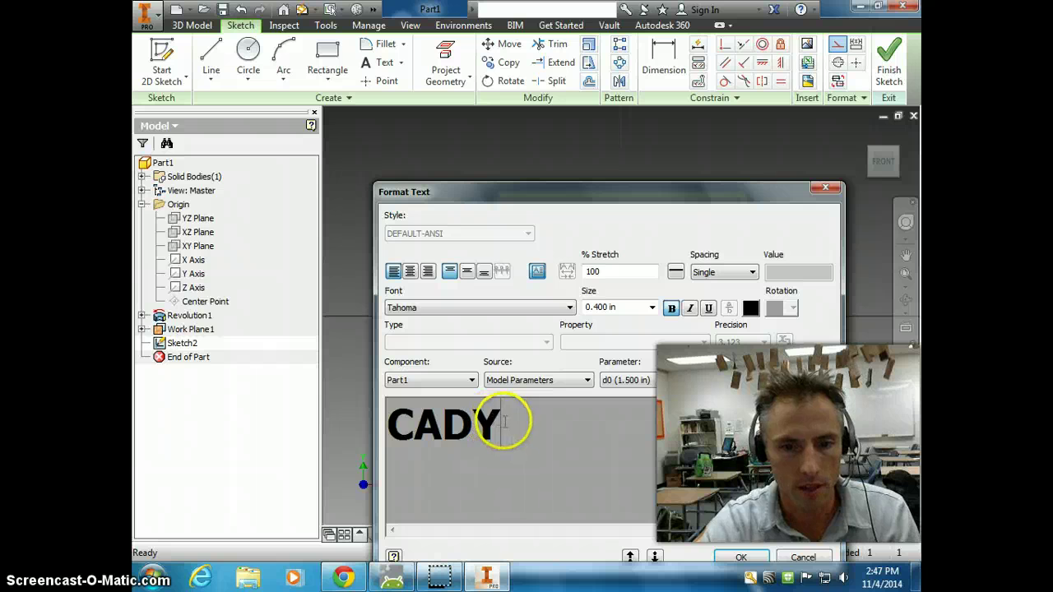
drag(503, 422, 348, 423)
drag(630, 306, 562, 312)
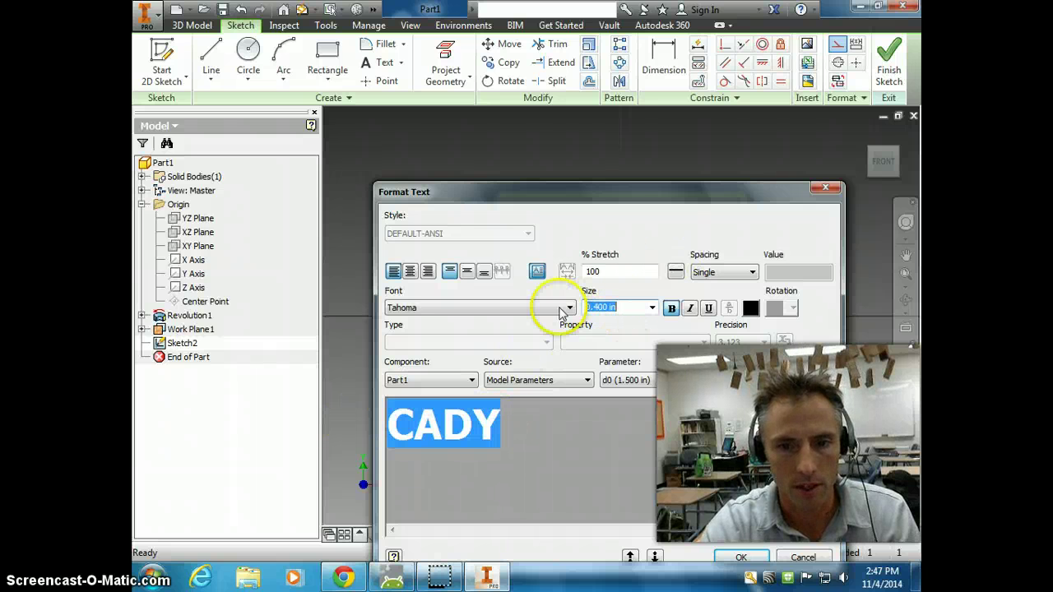
text(35)
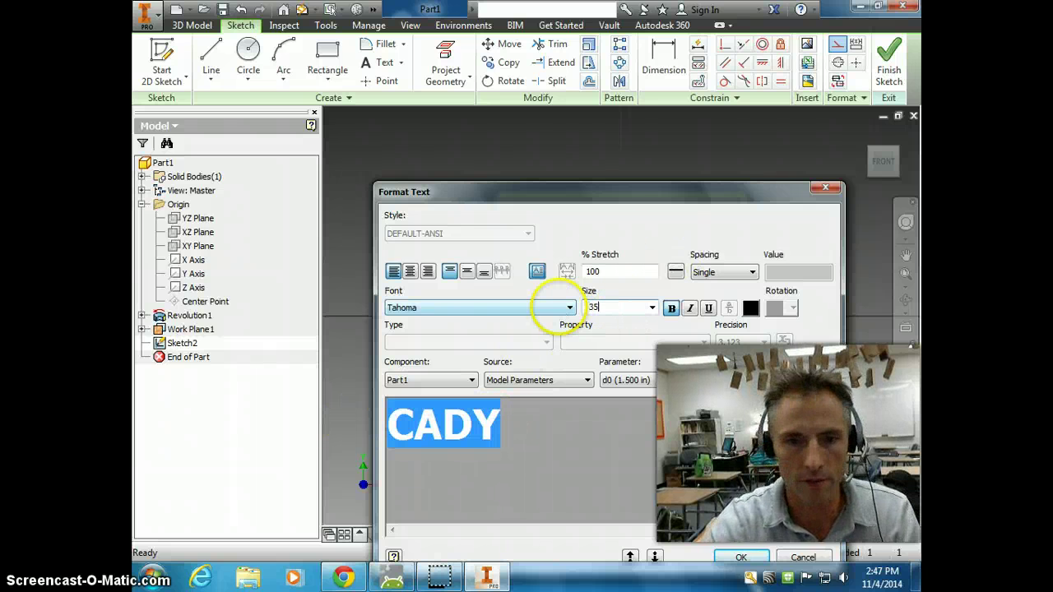
click(741, 557)
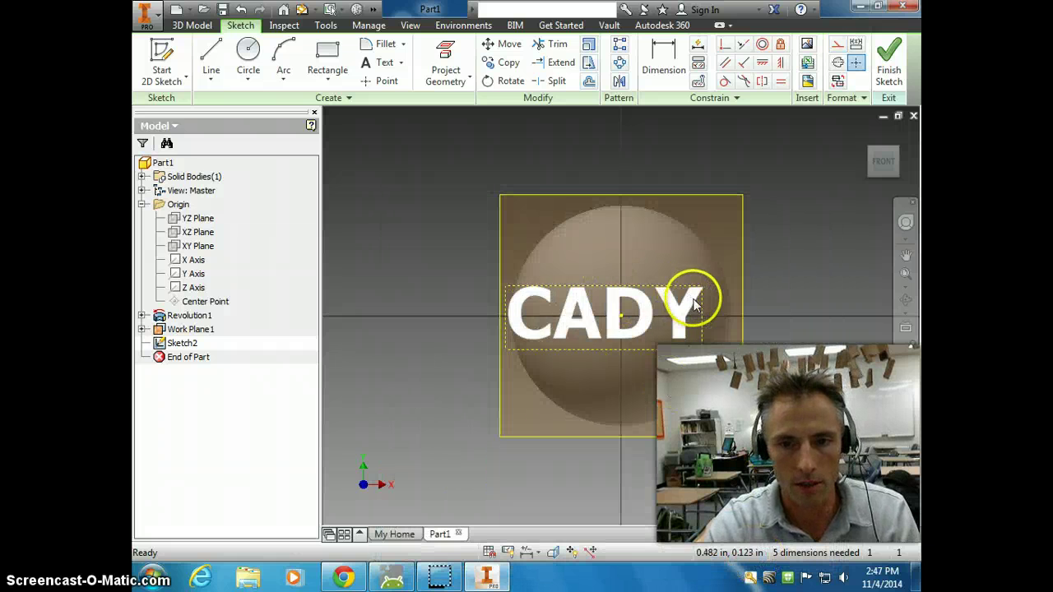
Step: Widen the text box to the right, and pull its left and upper edges inward to centre the name on the sphere
mouse_move(702, 302)
mouse_down()
mouse_move(717, 313)
mouse_move(721, 304)
mouse_up()
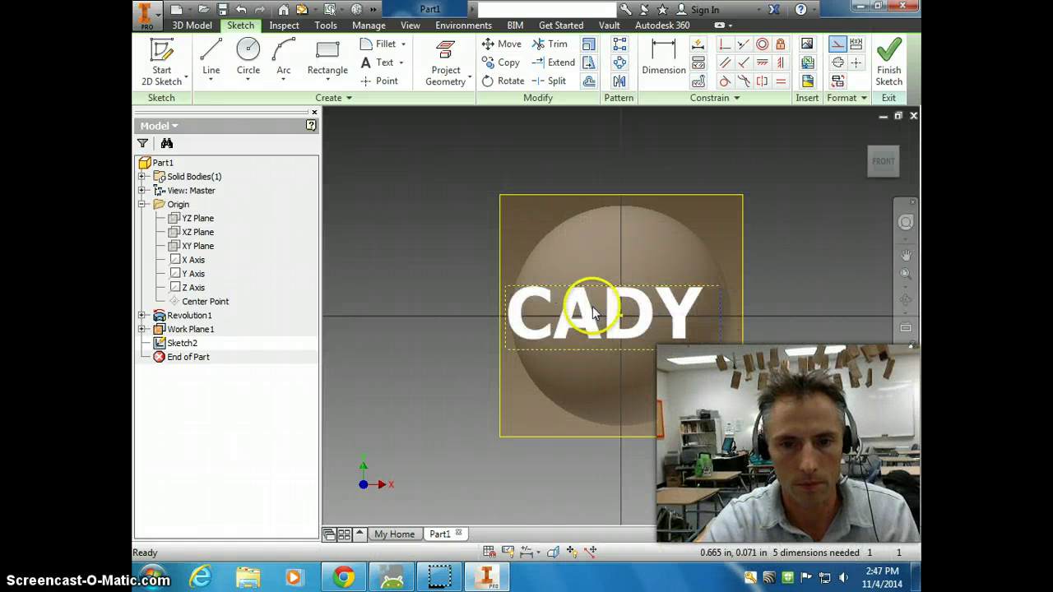
drag(505, 312, 535, 322)
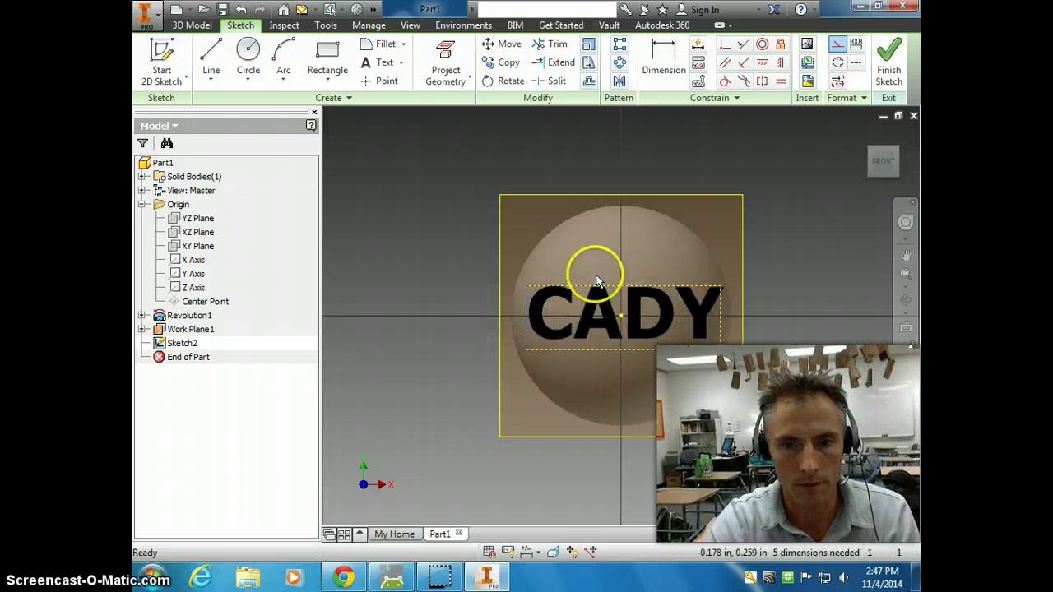
mouse_move(604, 282)
mouse_down()
mouse_move(606, 301)
mouse_move(604, 292)
mouse_up()
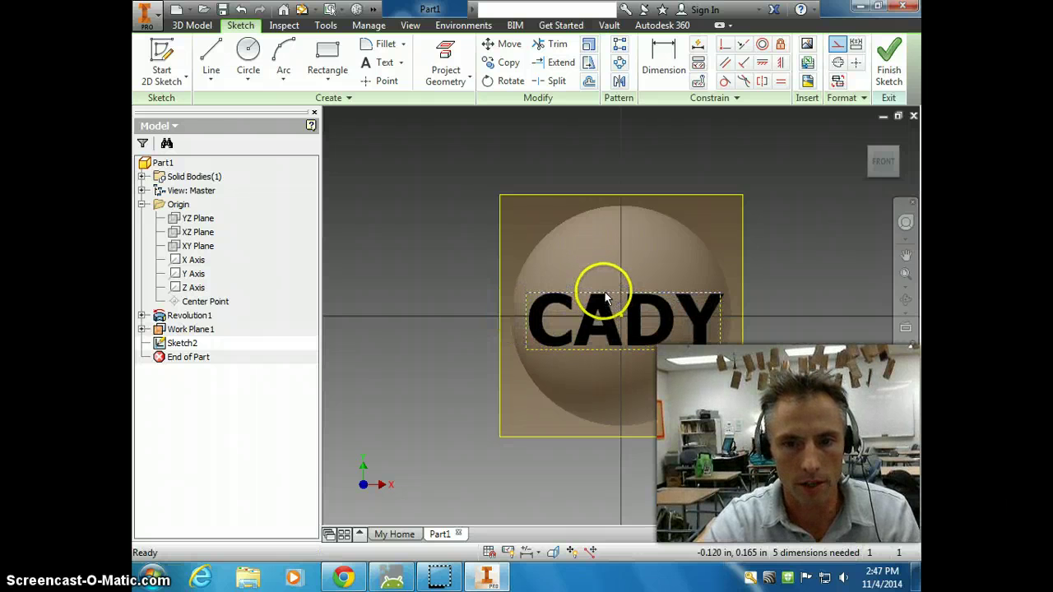
Step: Extrude the name's text from the tangent work plane back toward the sphere with a To Next extent, joined to the body
click(162, 51)
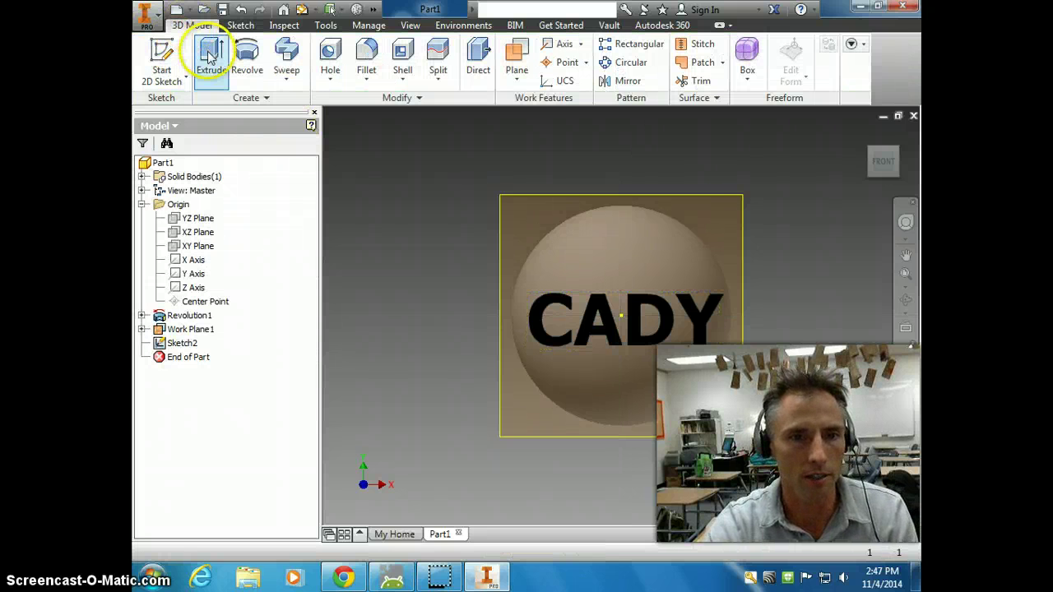
click(209, 53)
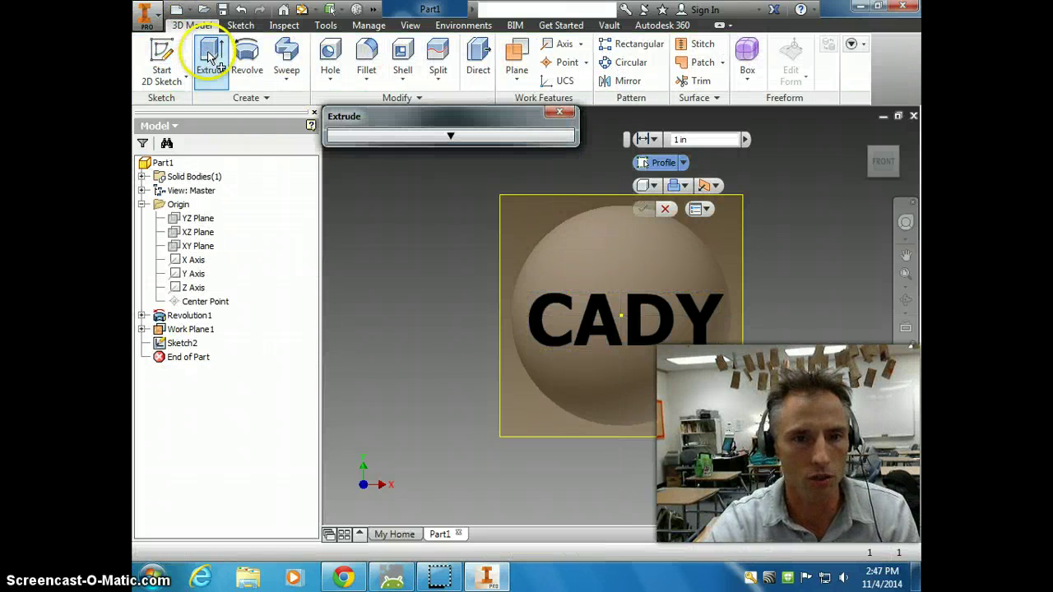
click(554, 302)
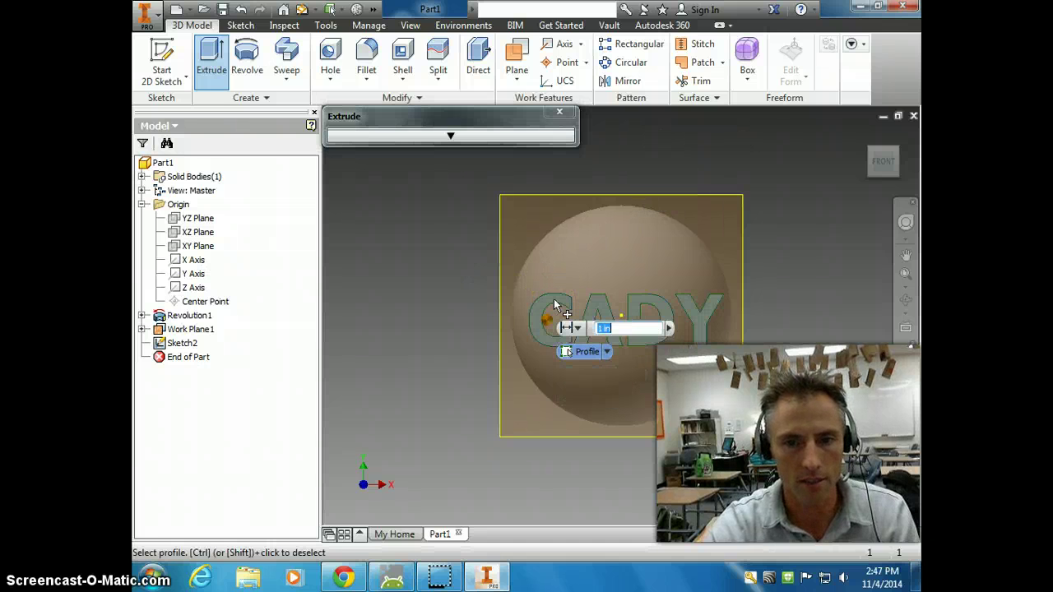
click(451, 136)
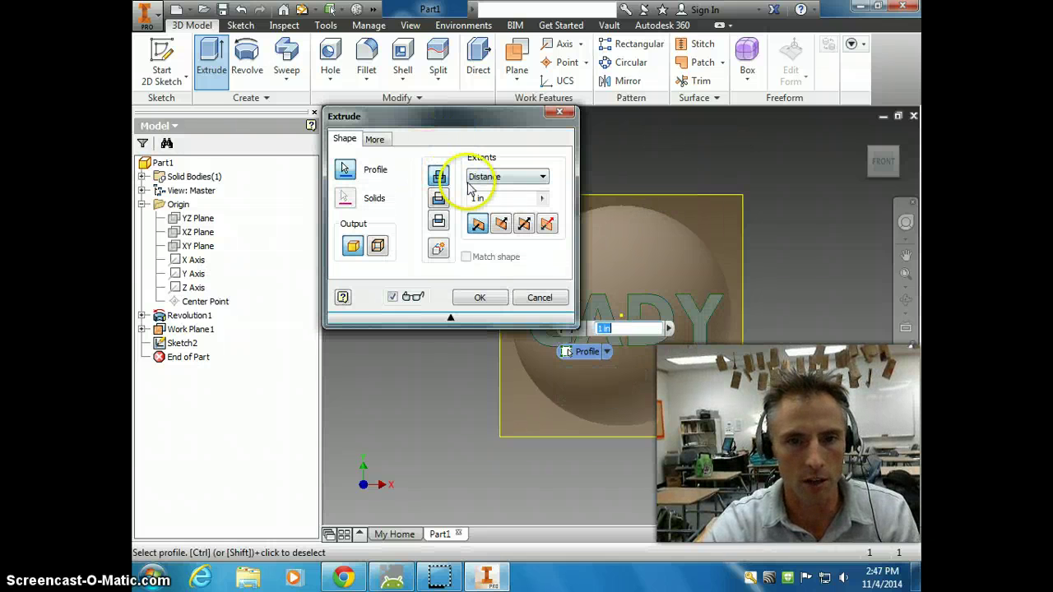
click(873, 145)
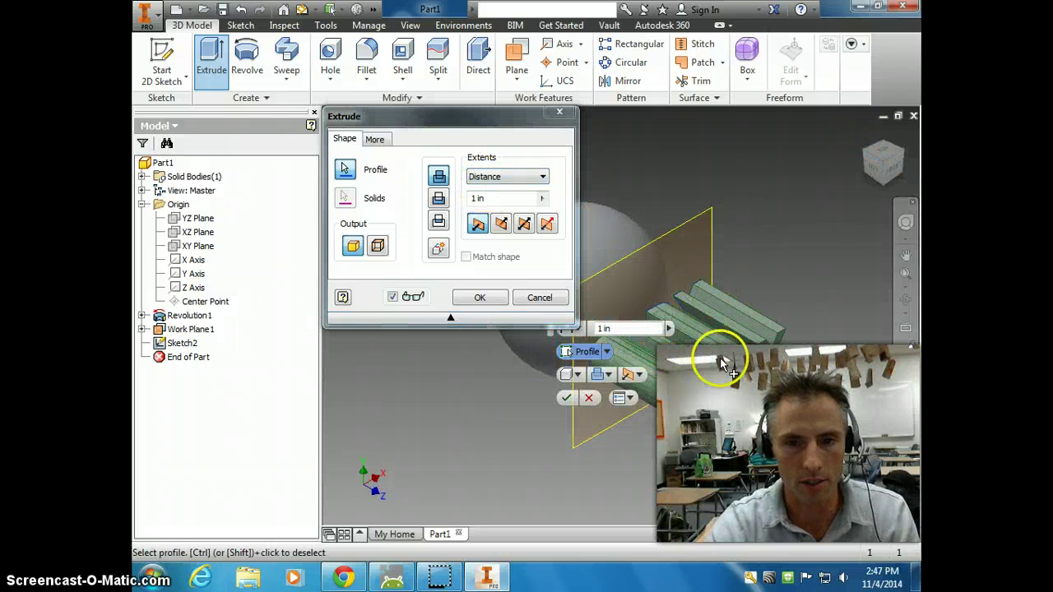
click(501, 225)
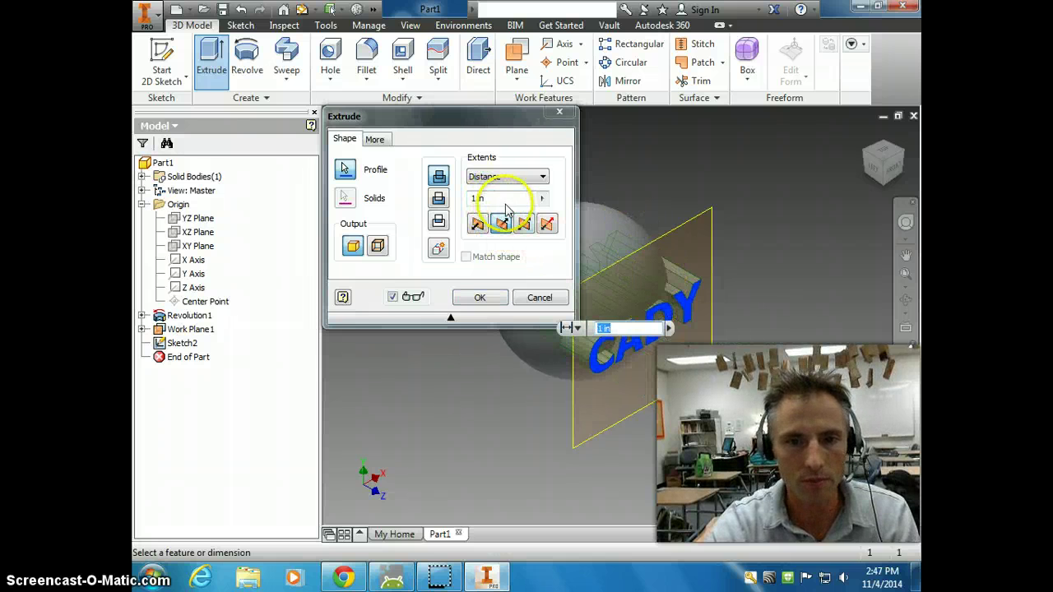
click(505, 177)
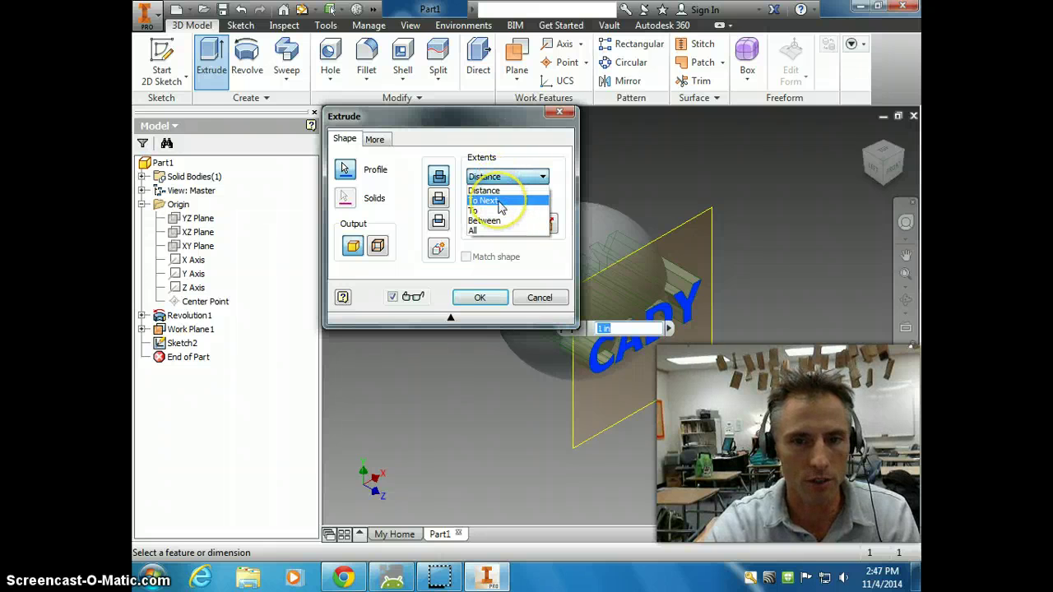
click(499, 202)
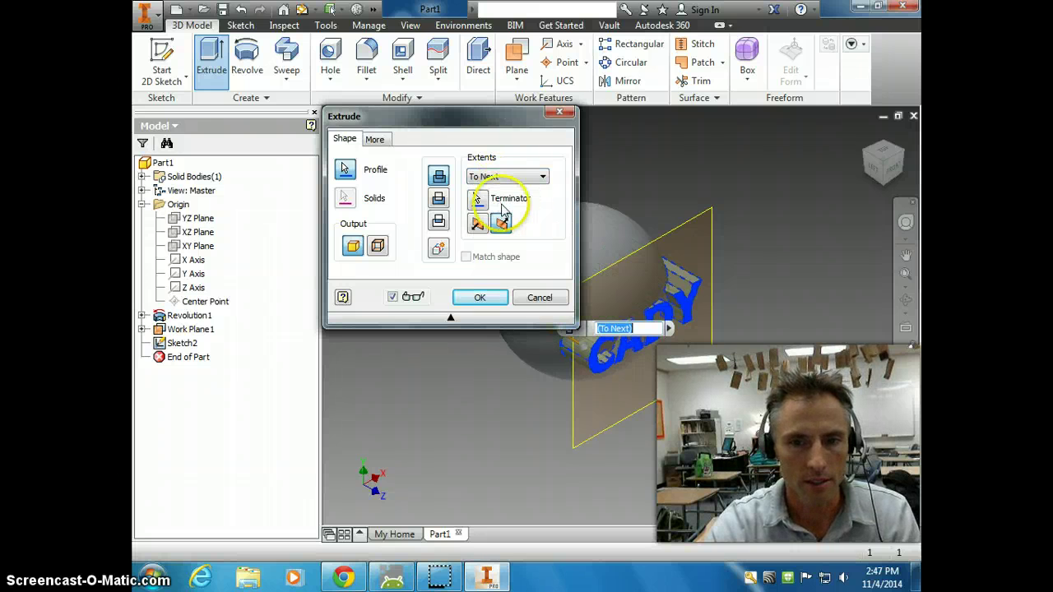
scroll(650, 327, up, 5)
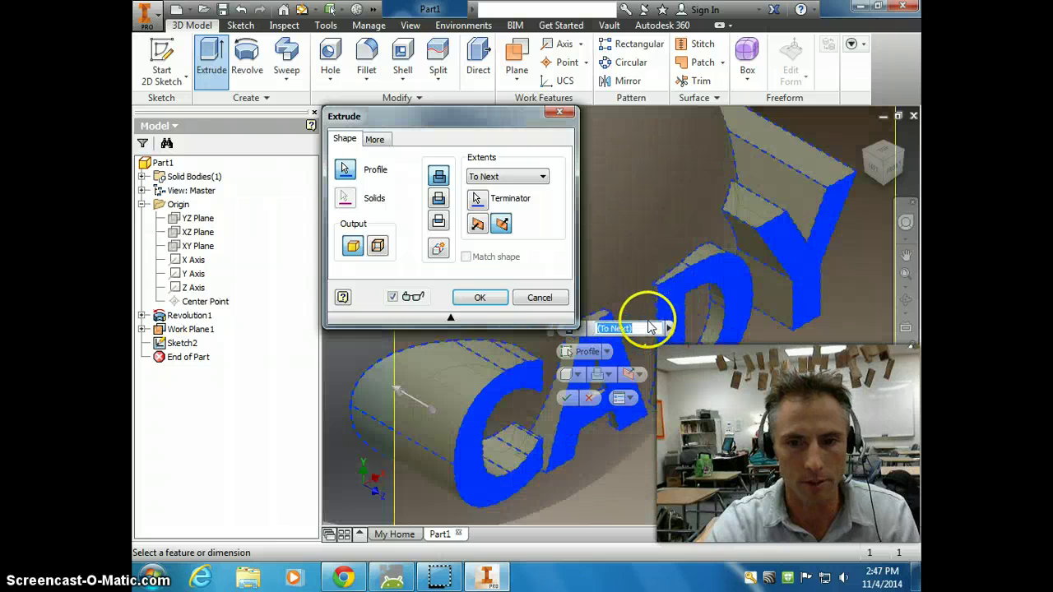
scroll(651, 301, down, 3)
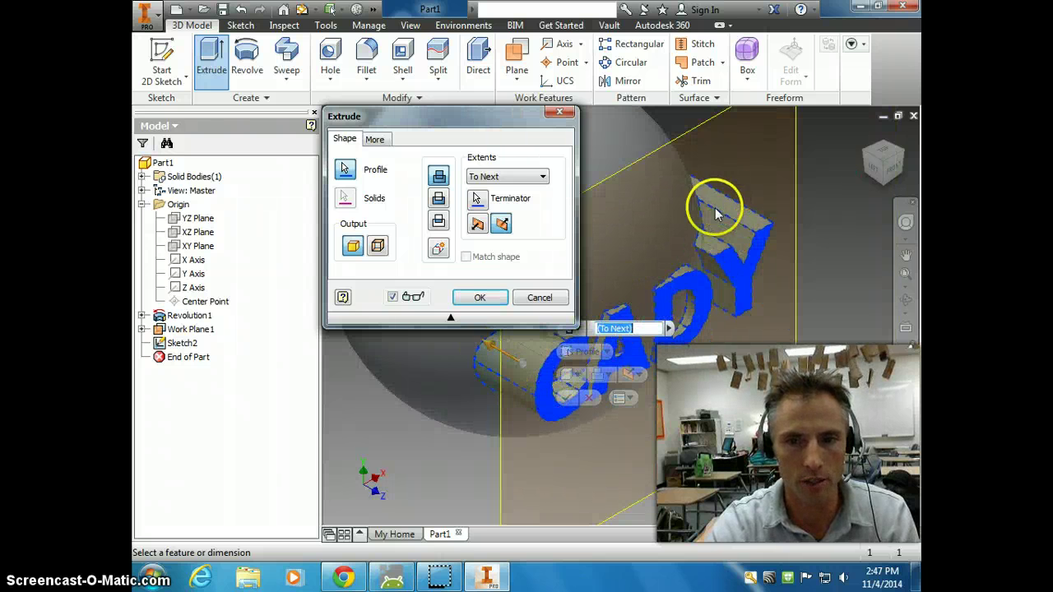
click(480, 297)
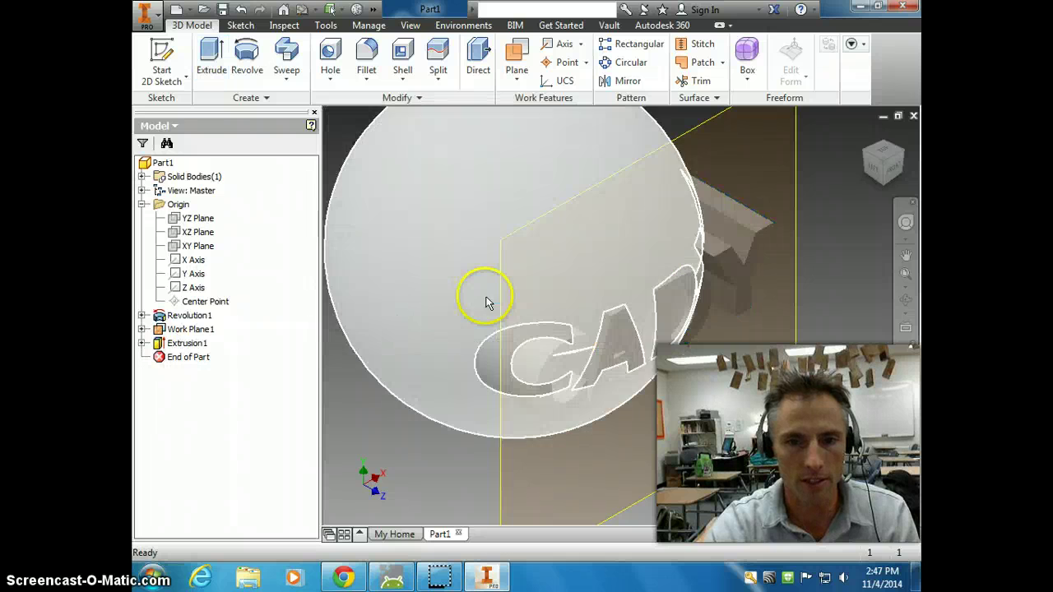
Step: Hide the tangent work plane in front of the sphere and look at the extruded letters from an angle
click(894, 165)
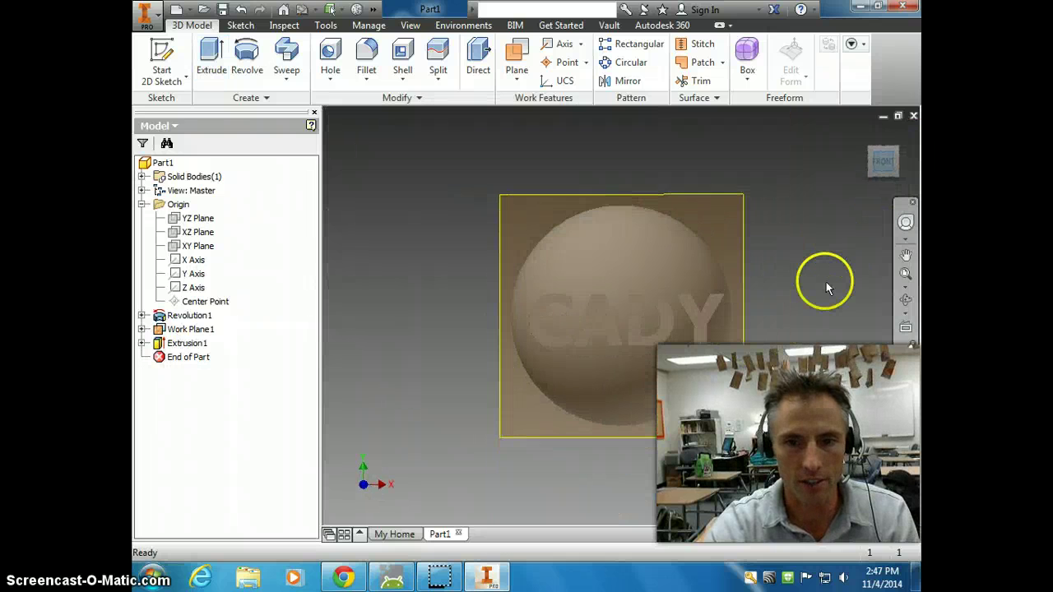
click(622, 192)
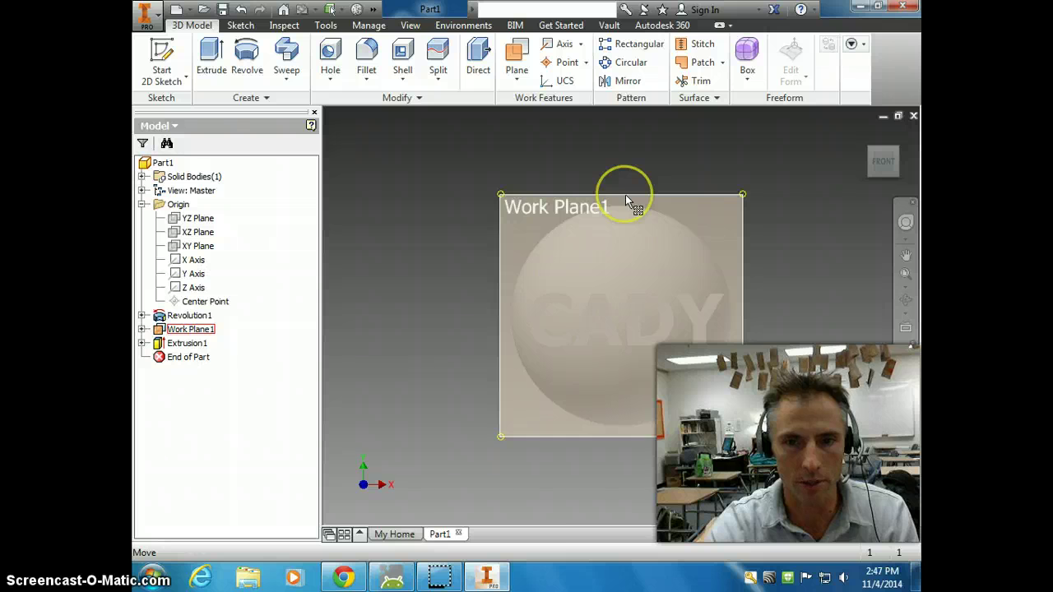
right_click(625, 195)
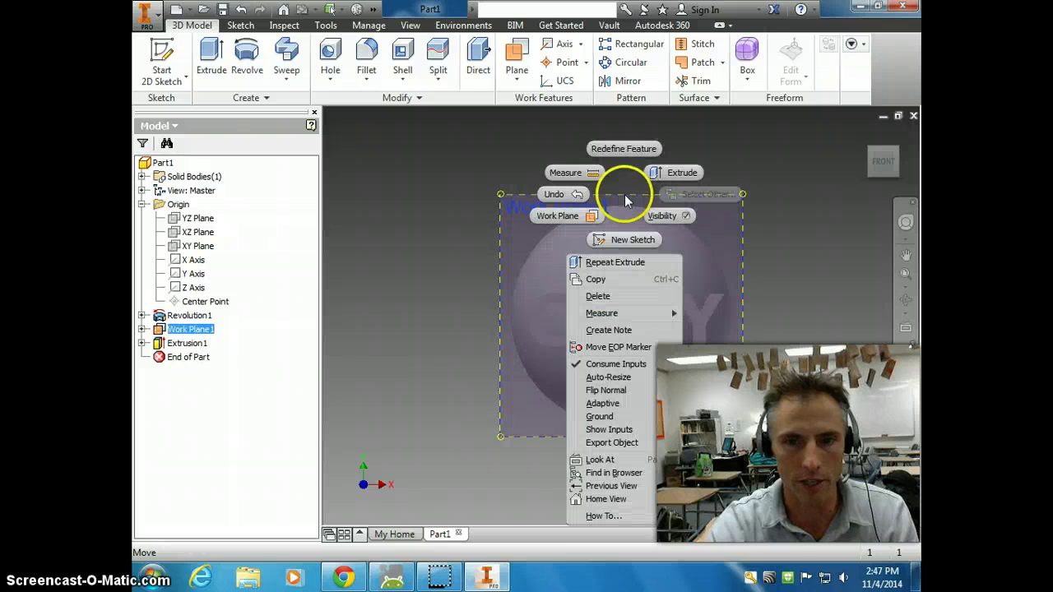
click(687, 216)
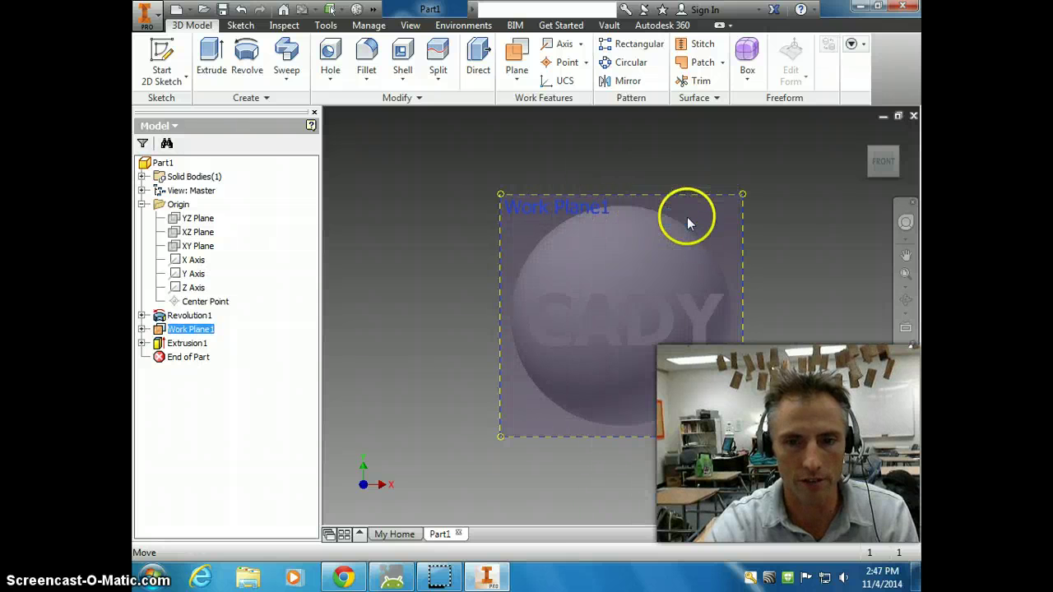
click(892, 149)
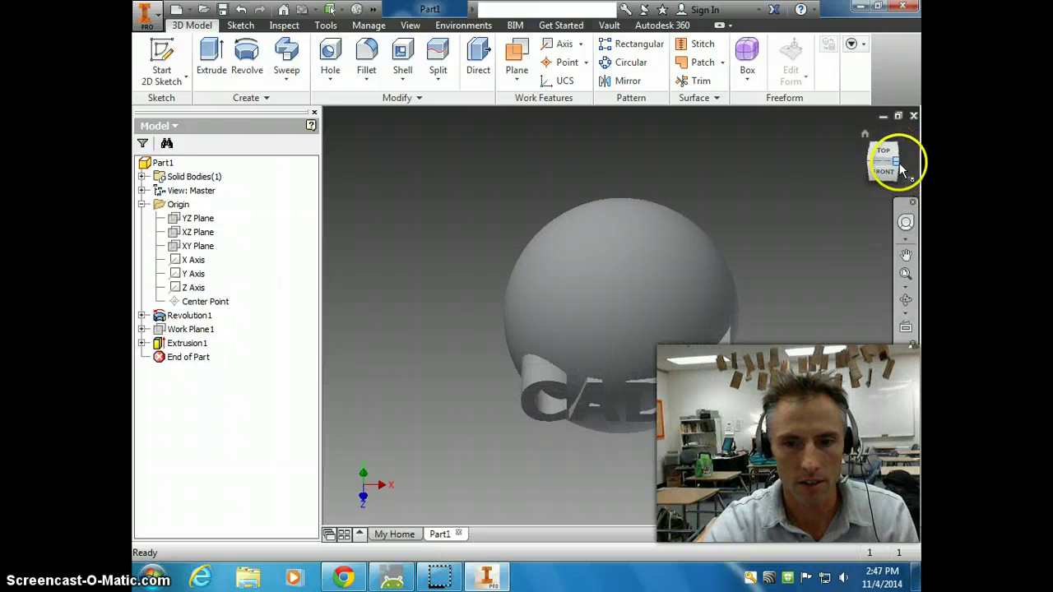
click(899, 163)
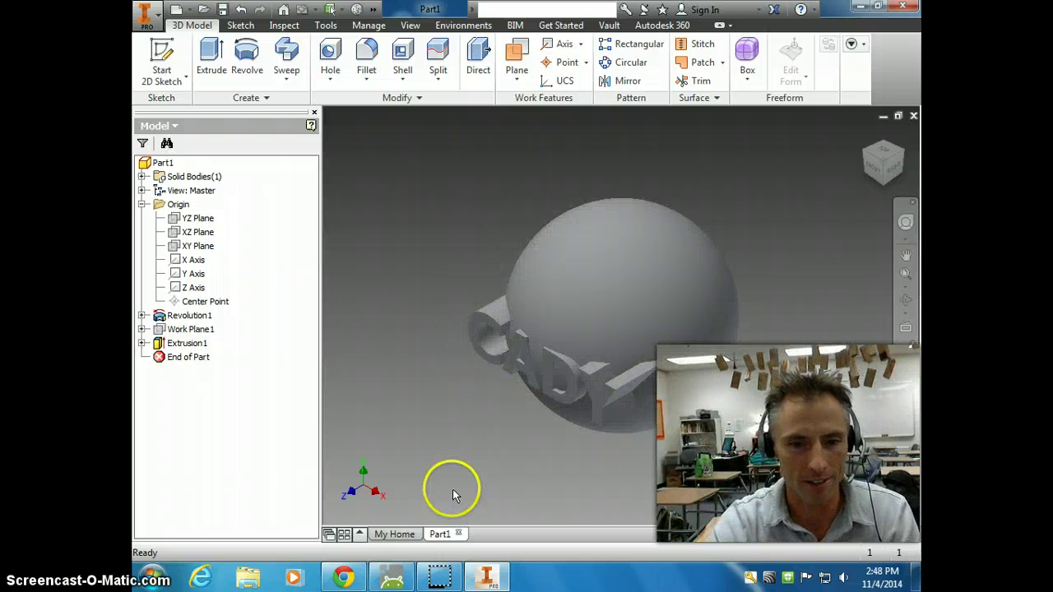
Step: Create a work plane through the middle of the sphere, offset 0 in from the origin's XY plane
mouse_move(444, 581)
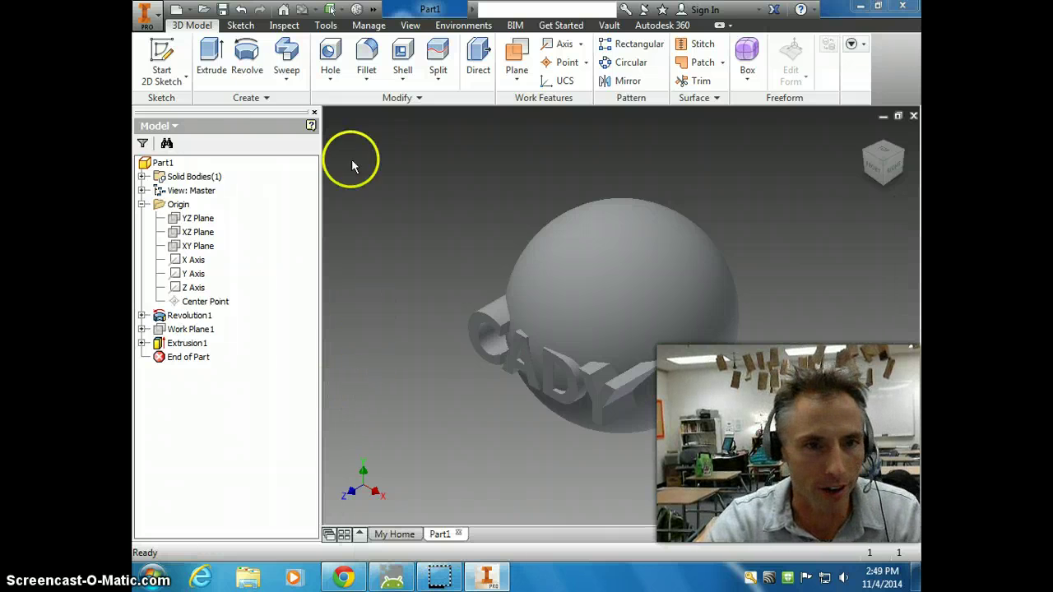
click(517, 54)
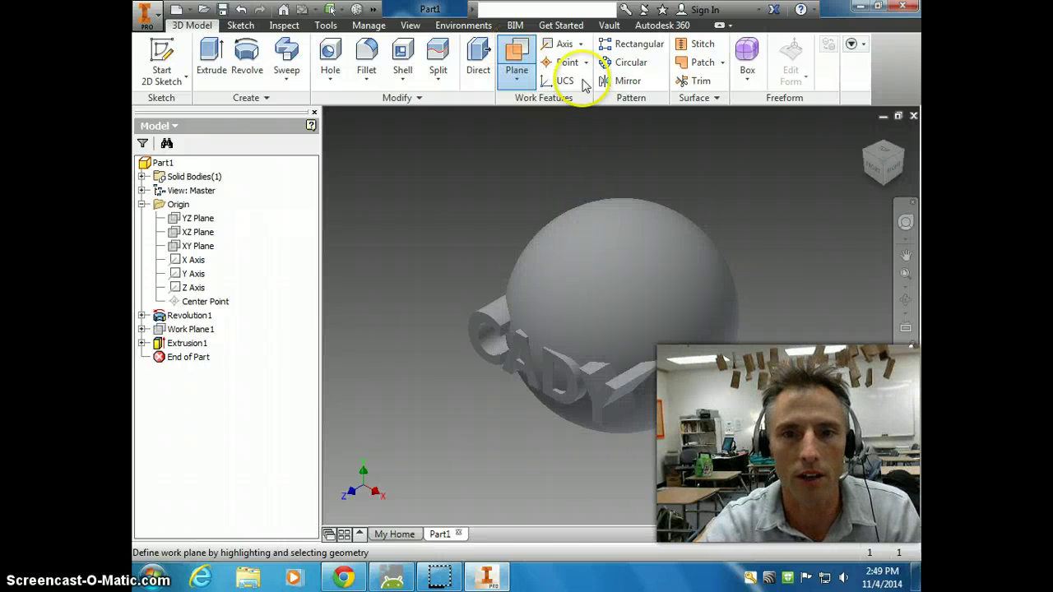
click(201, 236)
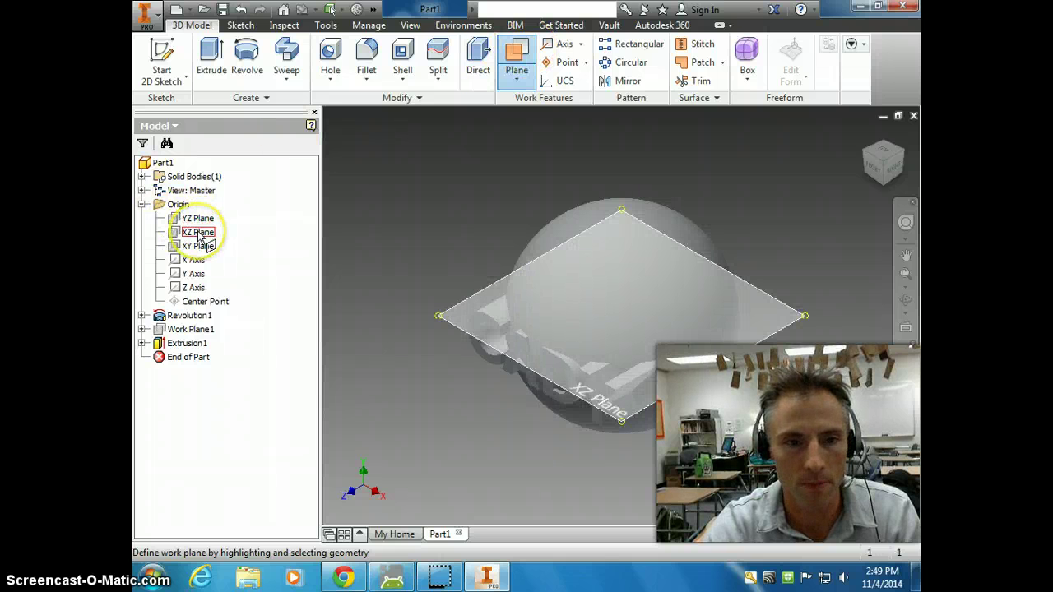
click(201, 248)
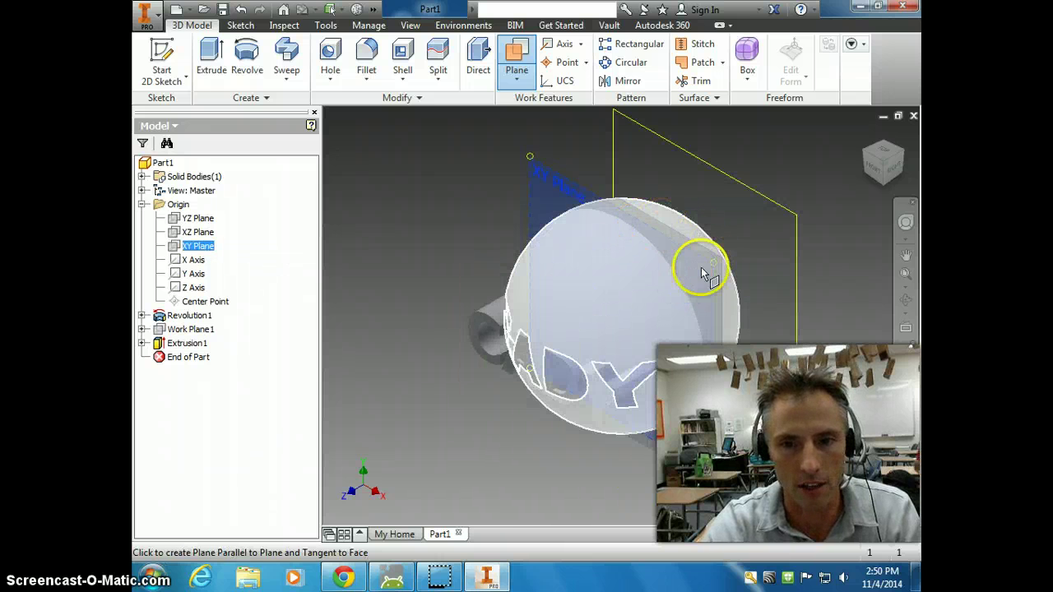
click(586, 202)
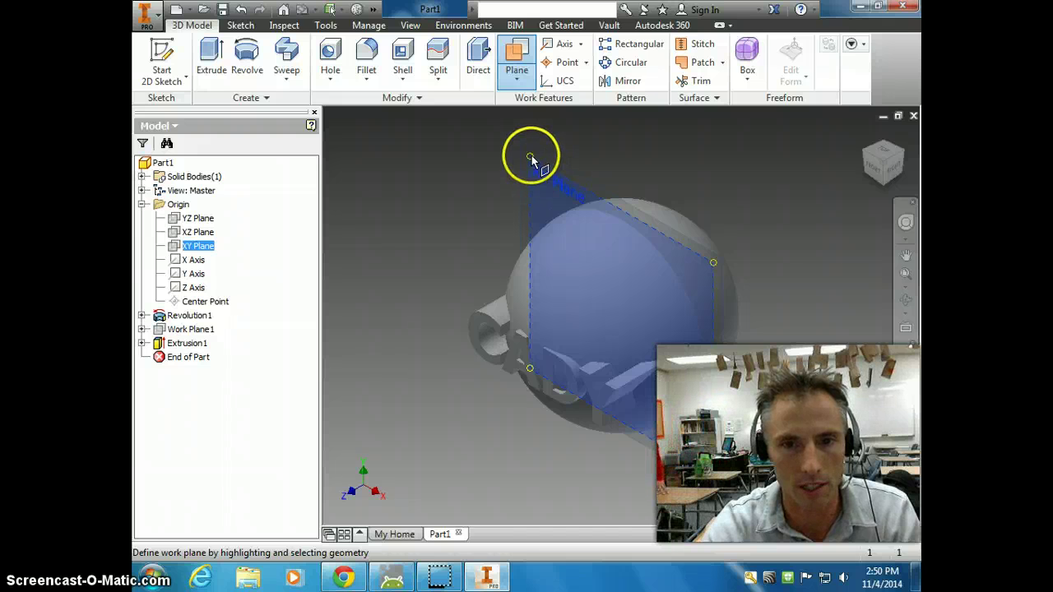
click(531, 157)
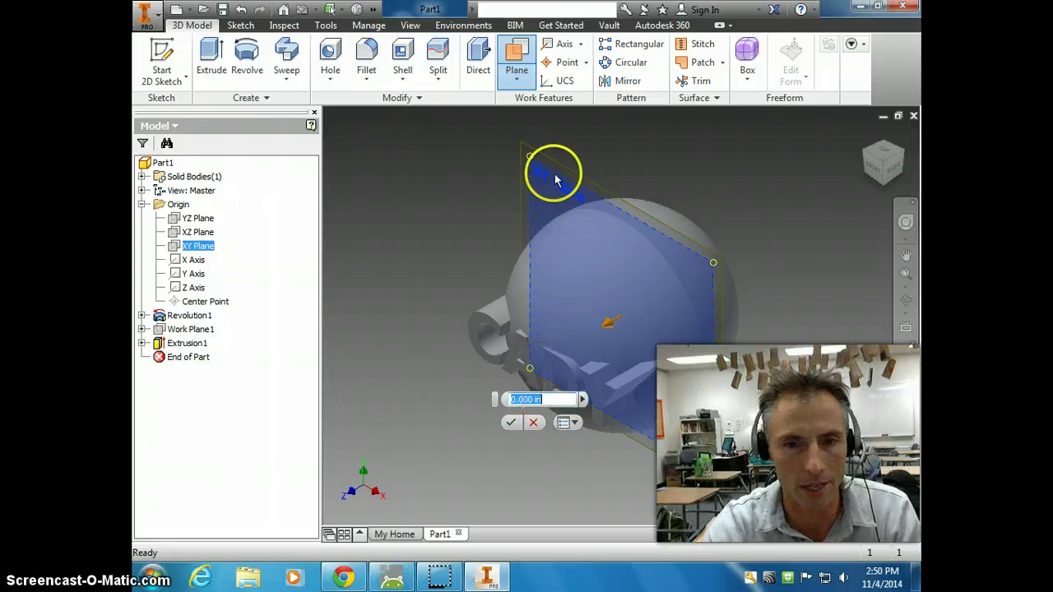
click(511, 424)
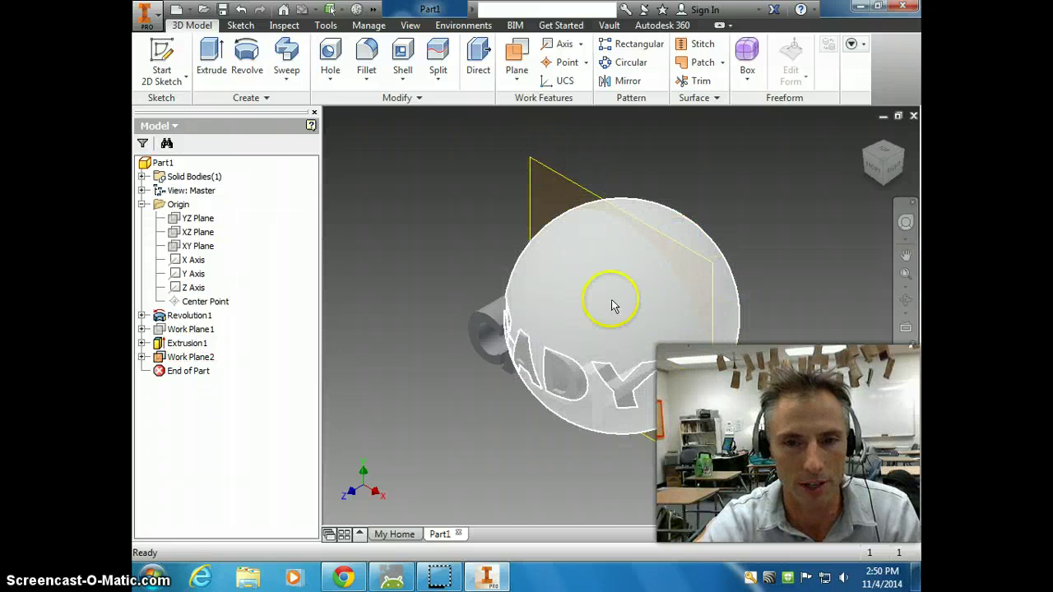
Step: Start a sketch with sliced graphics on the mid-sphere work plane and project the outlines of the name and the sphere
click(165, 51)
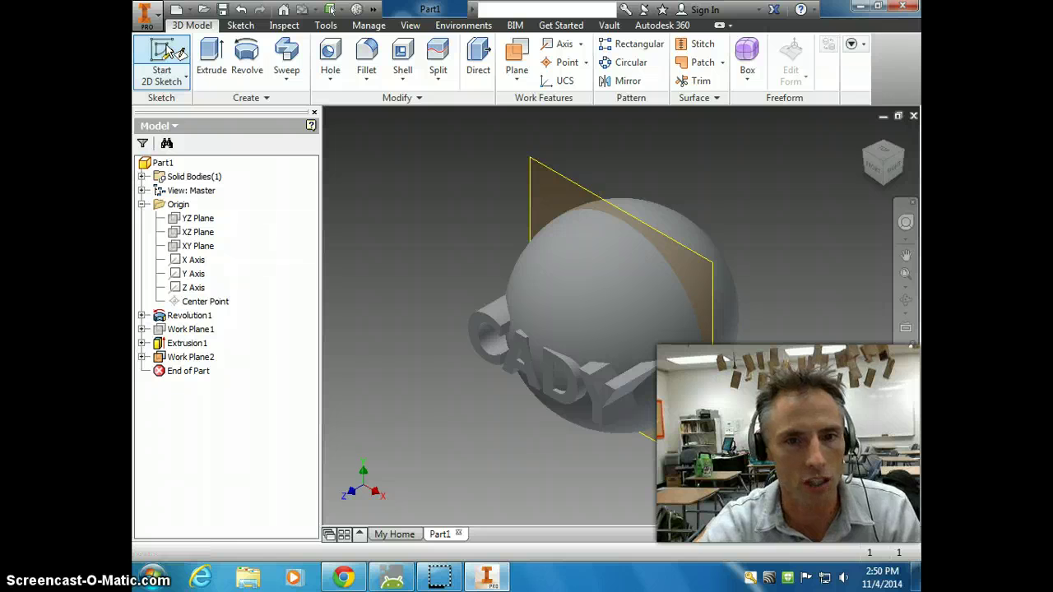
click(553, 172)
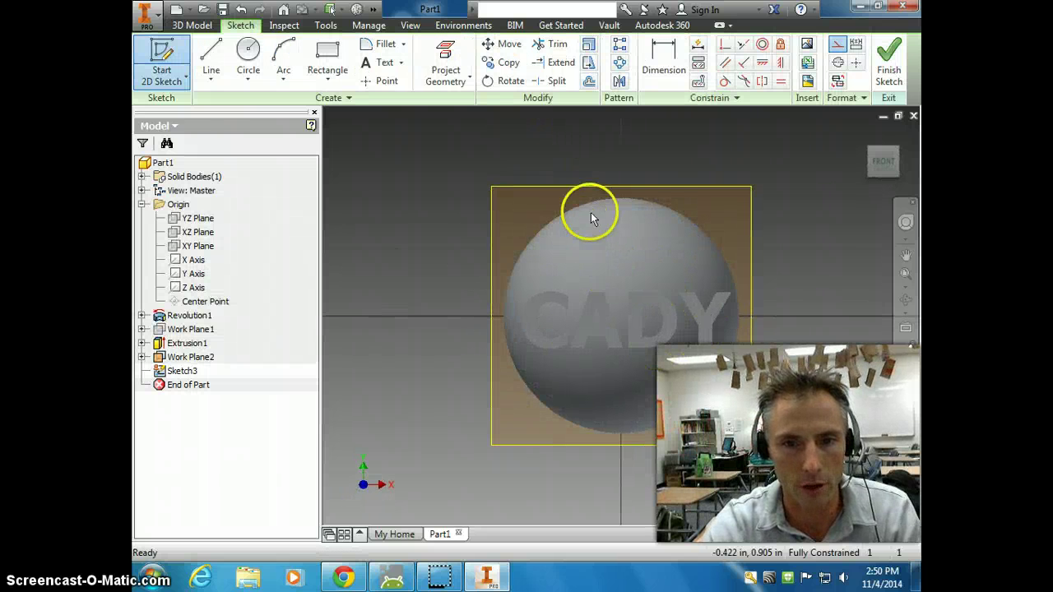
right_click(375, 154)
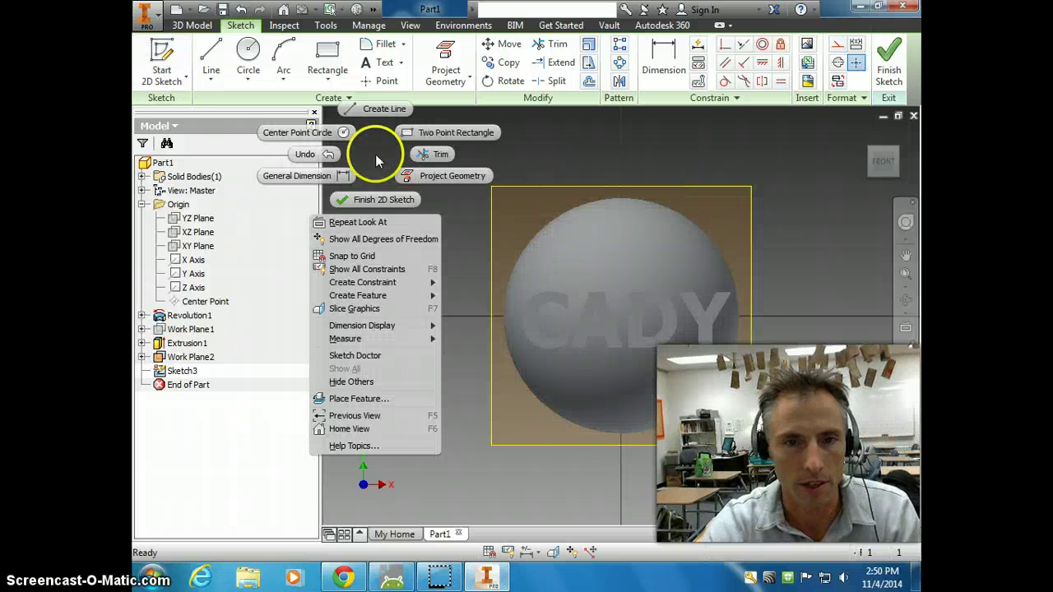
click(378, 307)
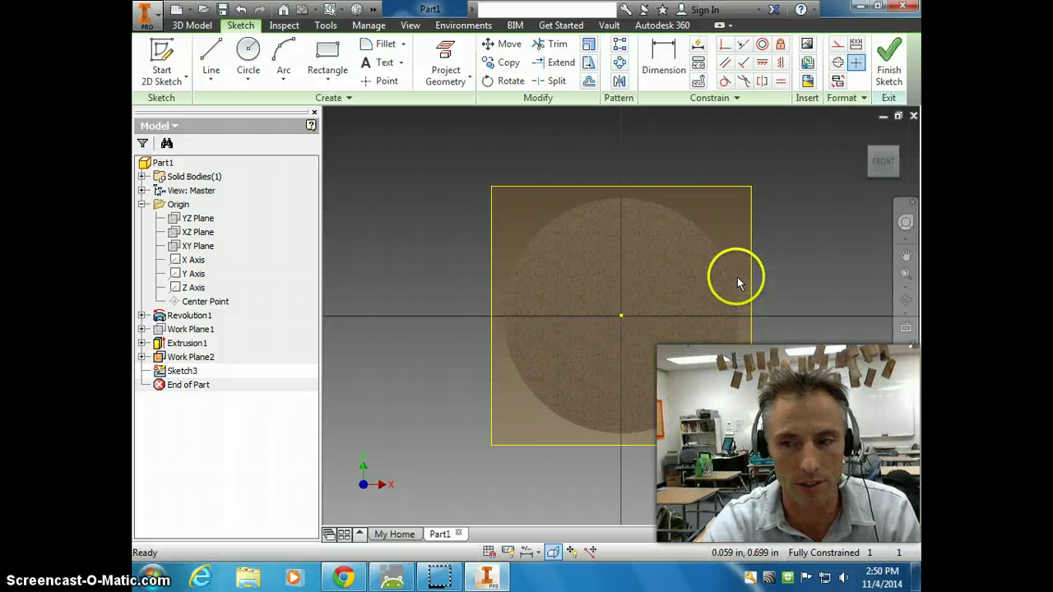
click(445, 51)
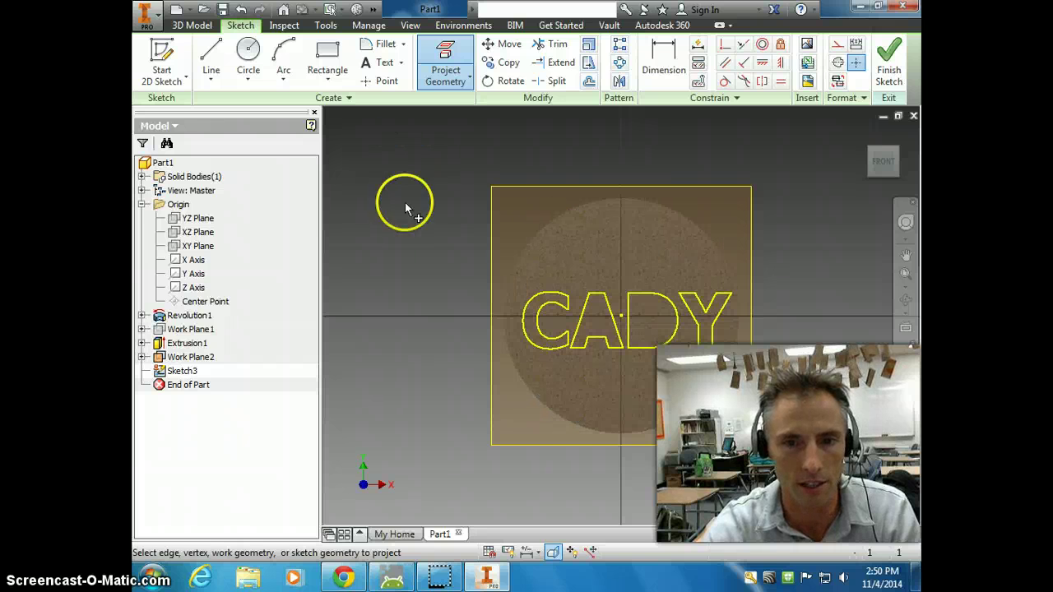
click(544, 231)
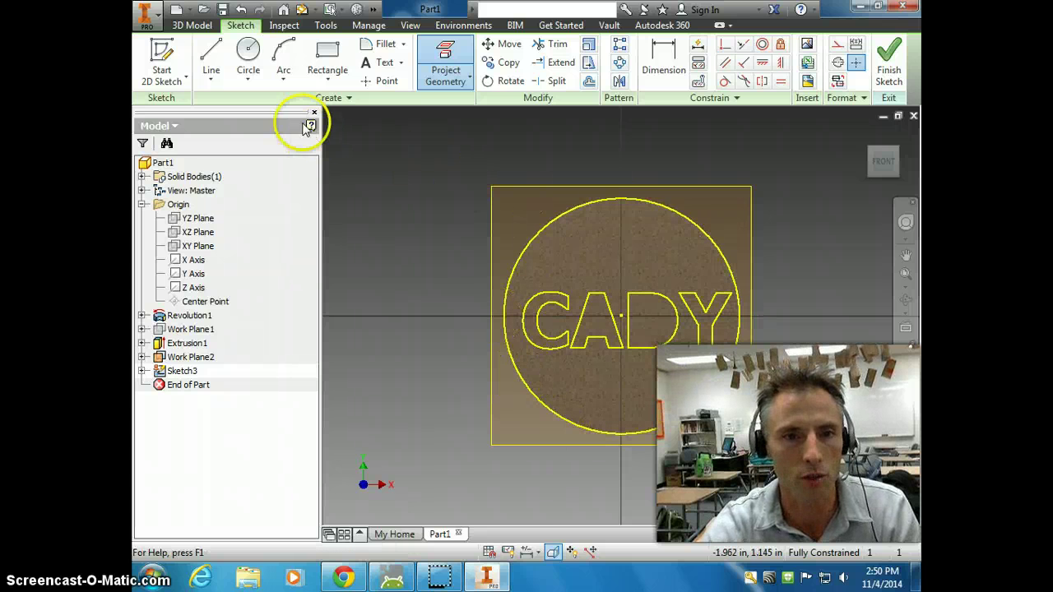
Step: Sketch a circle about 1.555 in in diameter centered on the sphere's center, just outside the projected sphere outline
click(249, 54)
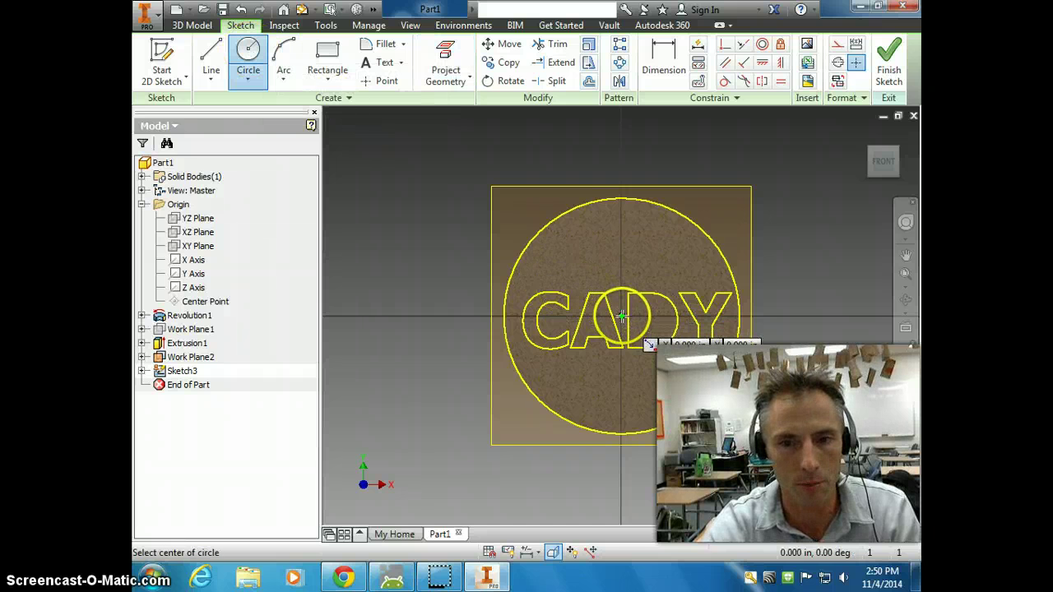
click(621, 316)
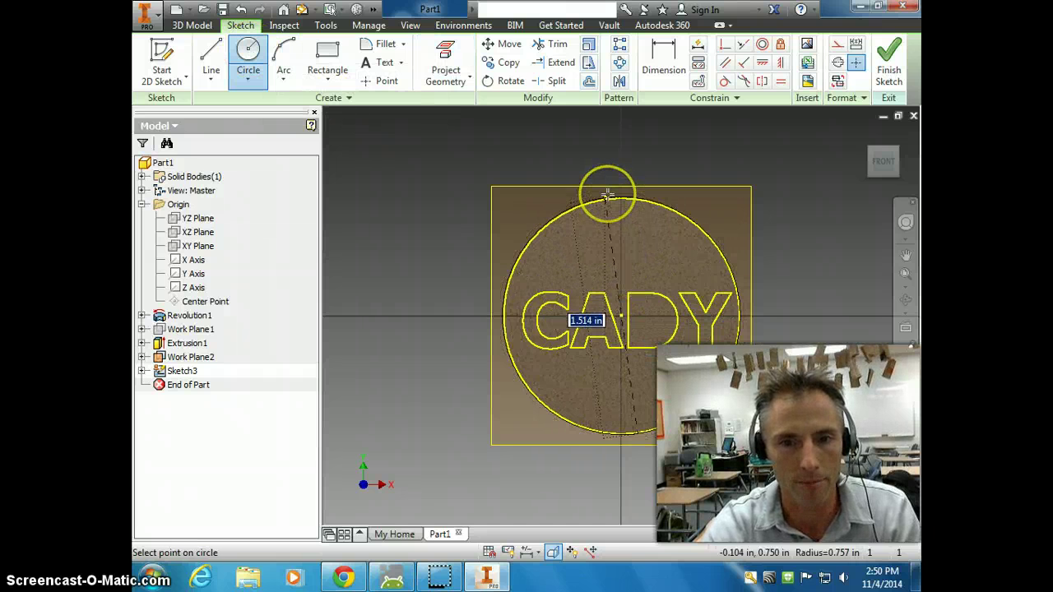
scroll(607, 193, up, 2)
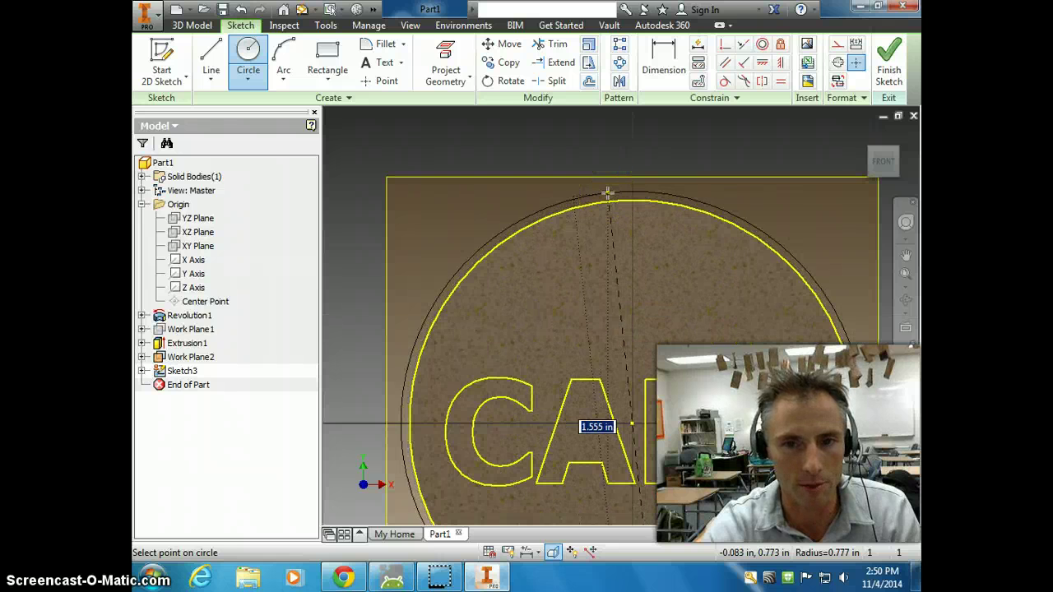
click(608, 193)
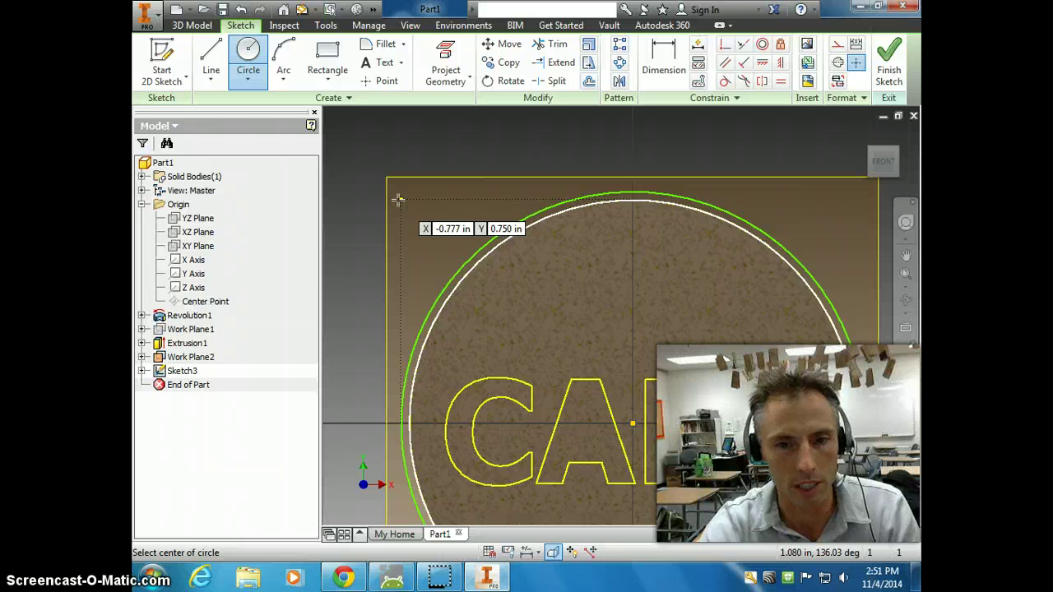
Step: Dimension the outer circle's diameter and set it to 1.55 in
click(668, 58)
click(536, 213)
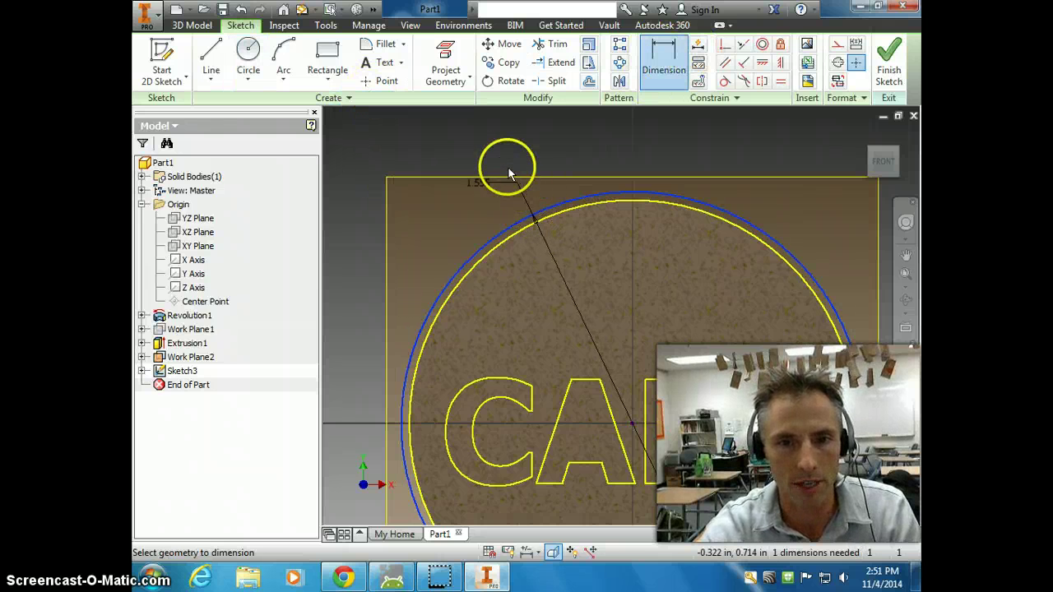
click(484, 148)
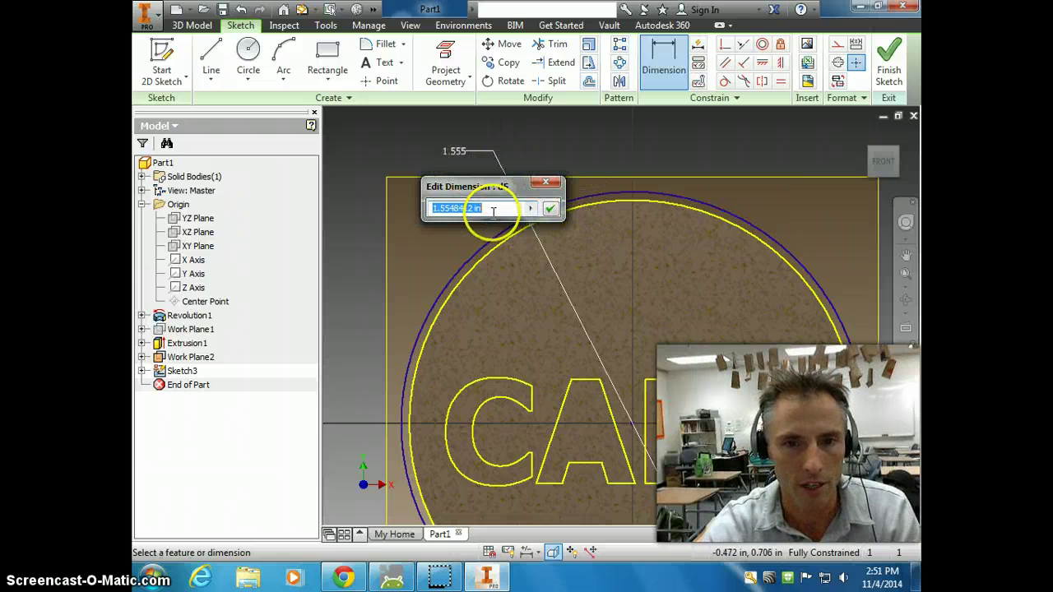
text(1.55)
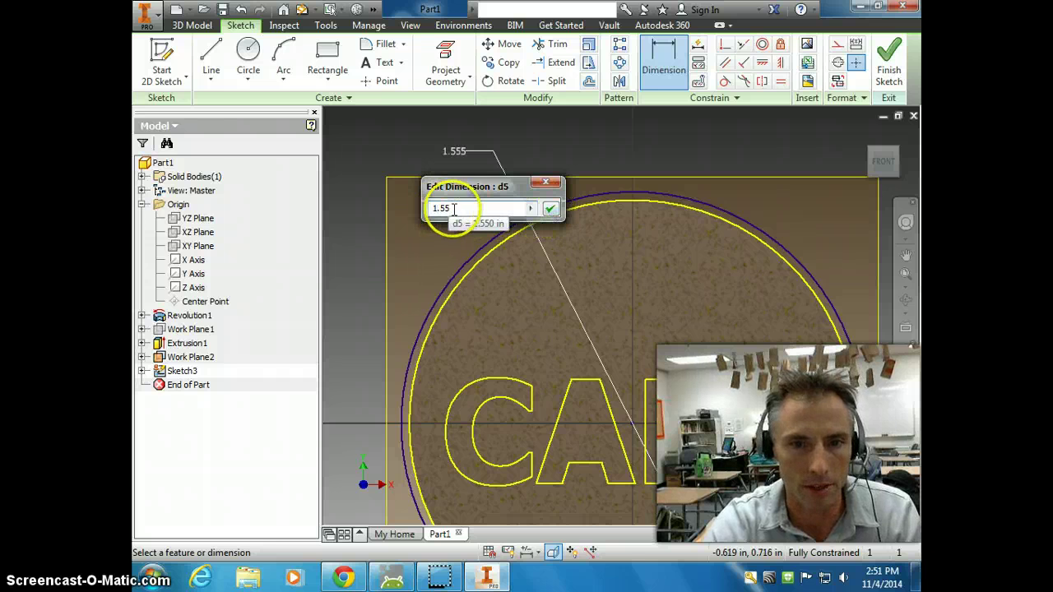
click(551, 210)
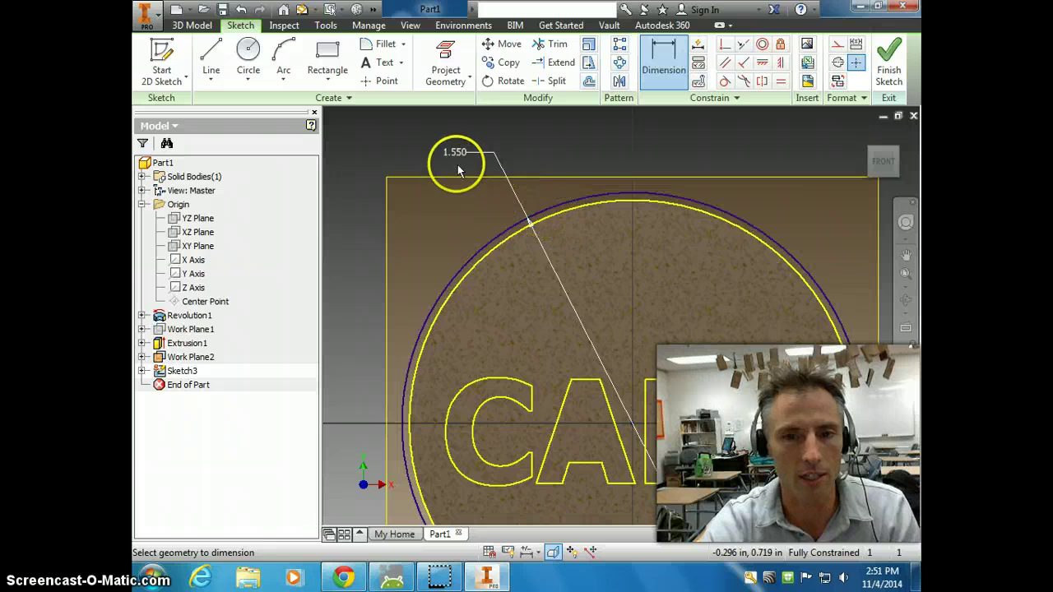
Step: Extrude the narrow ring between the outer circle and the sphere outline symmetrically by .05 in, joined to the sphere
click(189, 27)
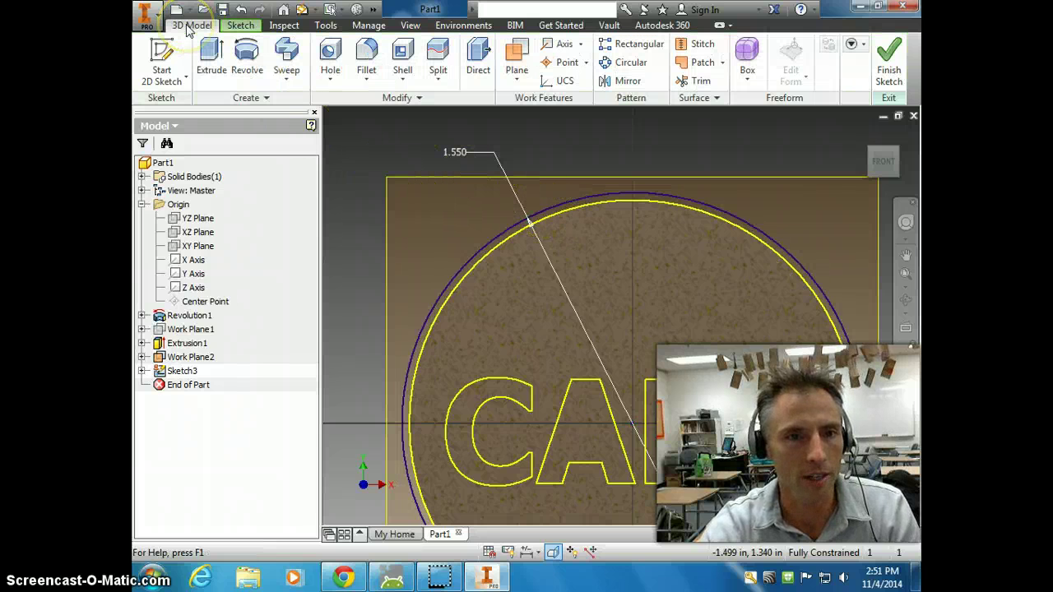
click(211, 52)
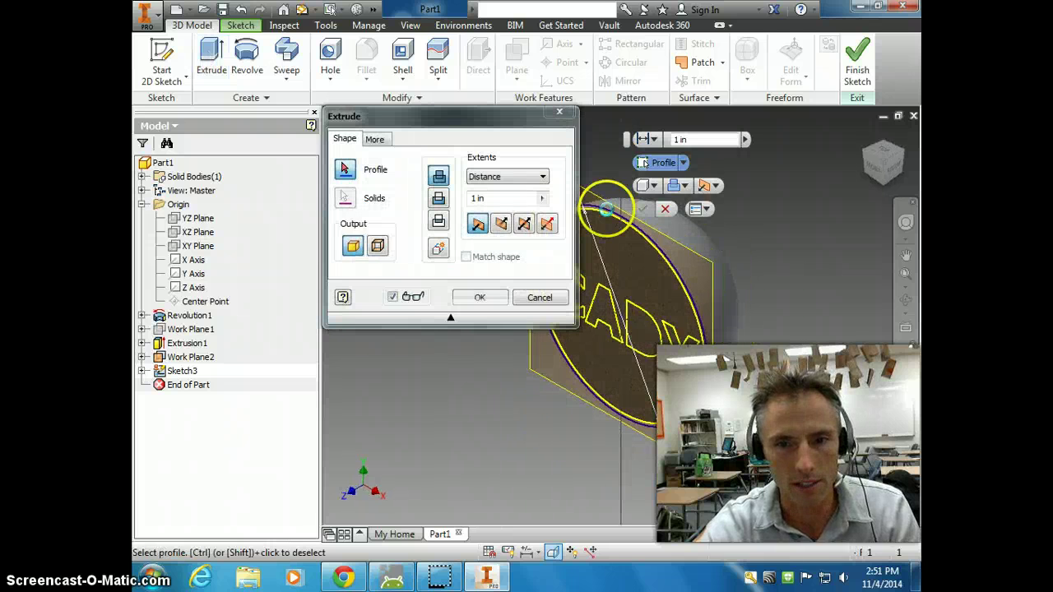
scroll(607, 209, down, 5)
click(616, 215)
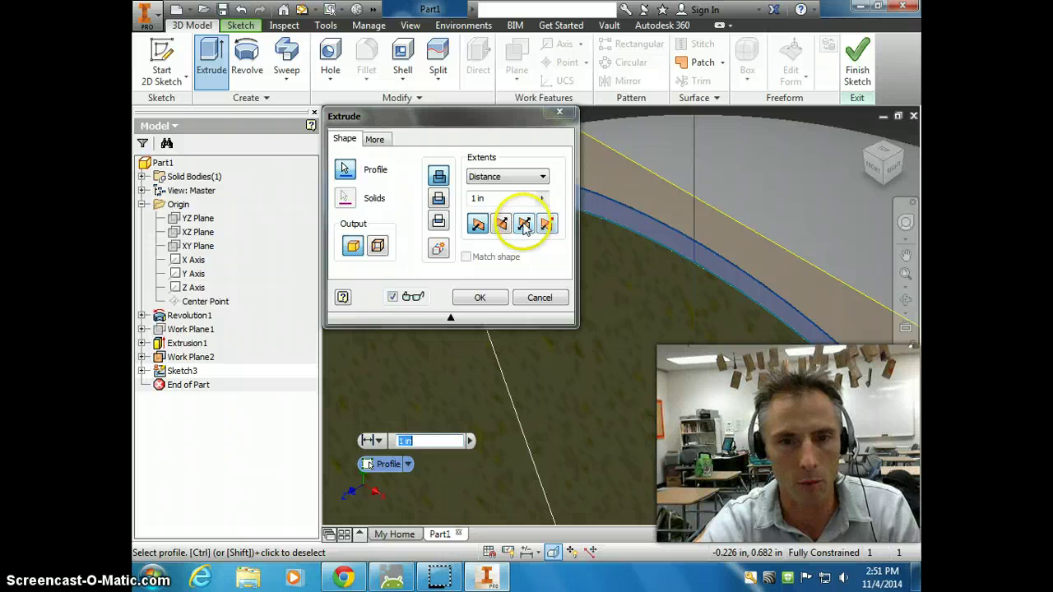
click(525, 225)
scroll(616, 225, up, 5)
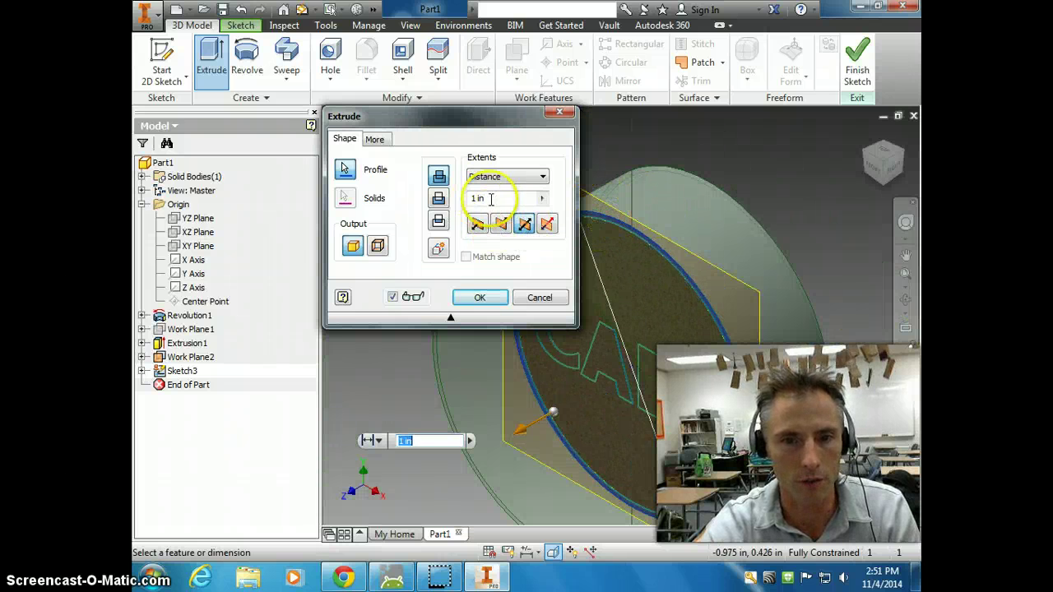
drag(491, 199, 449, 204)
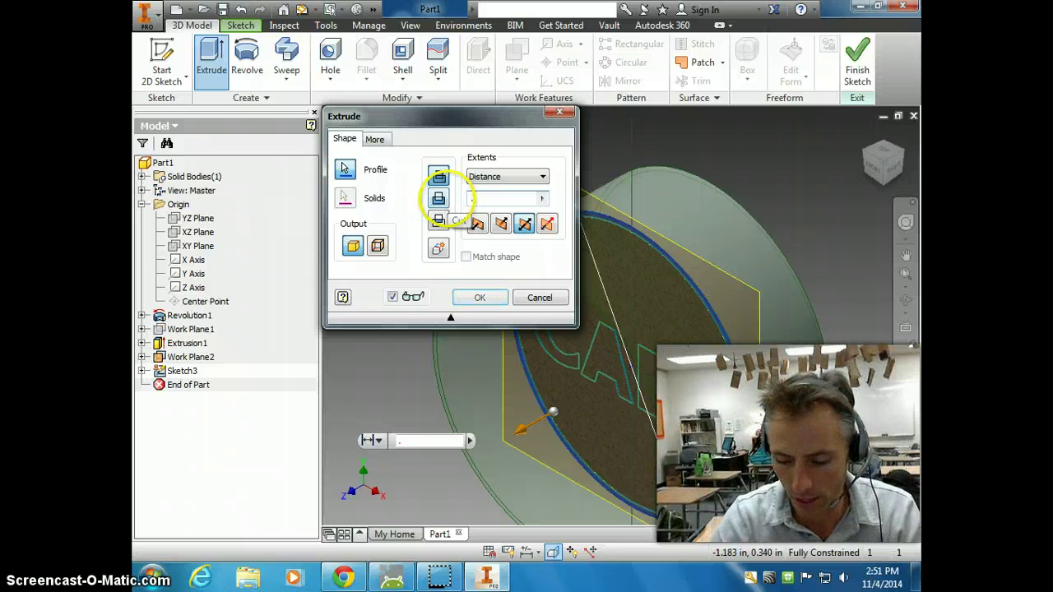
click(447, 200)
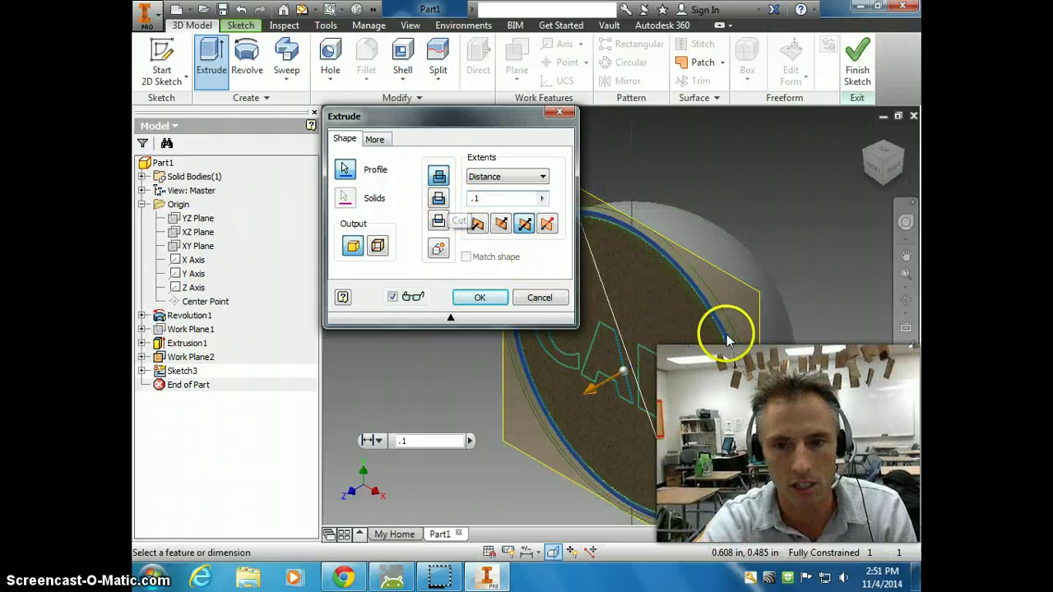
scroll(727, 340, down, 3)
click(444, 199)
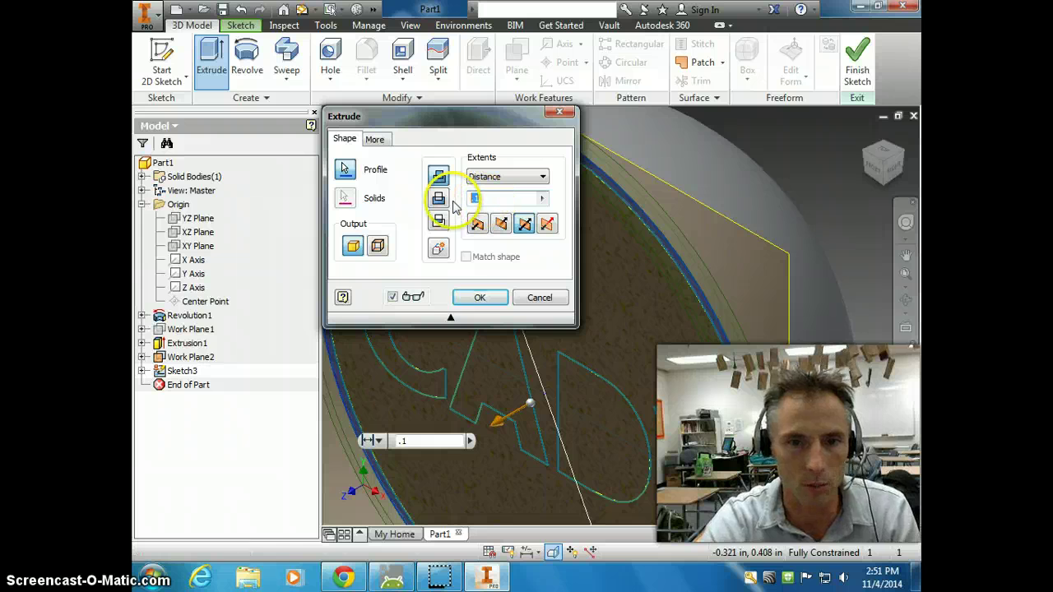
text(.05)
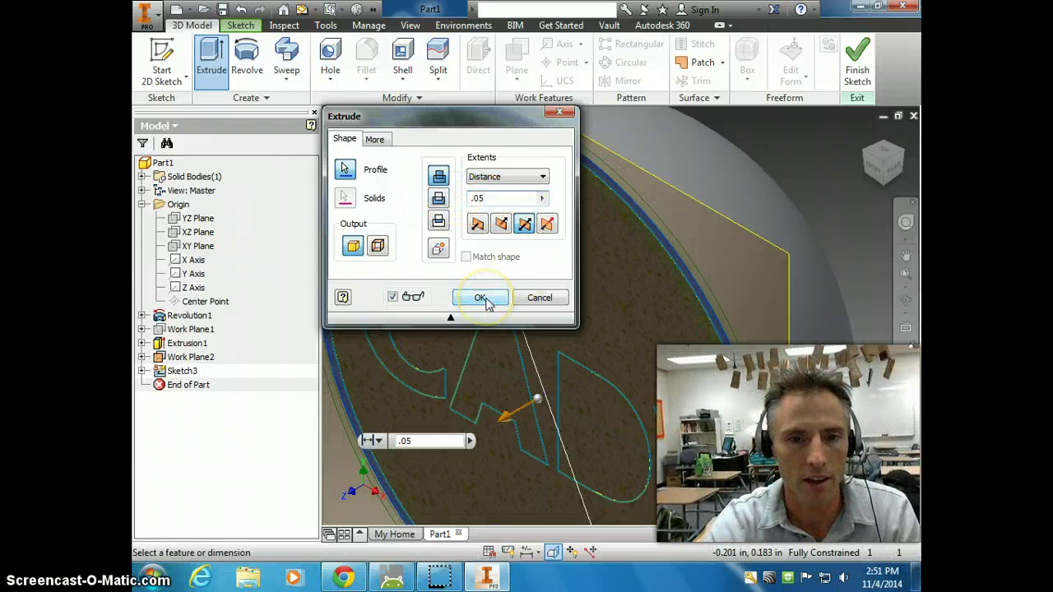
click(481, 298)
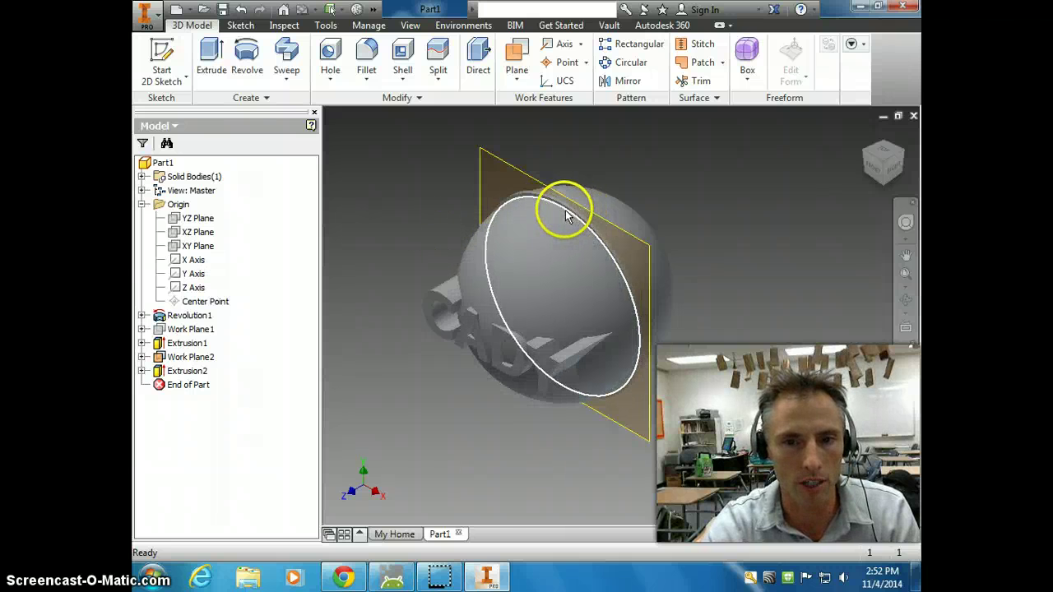
Step: Create a work plane through the middle of the sphere, offset 0 in from the origin's YZ plane
click(560, 47)
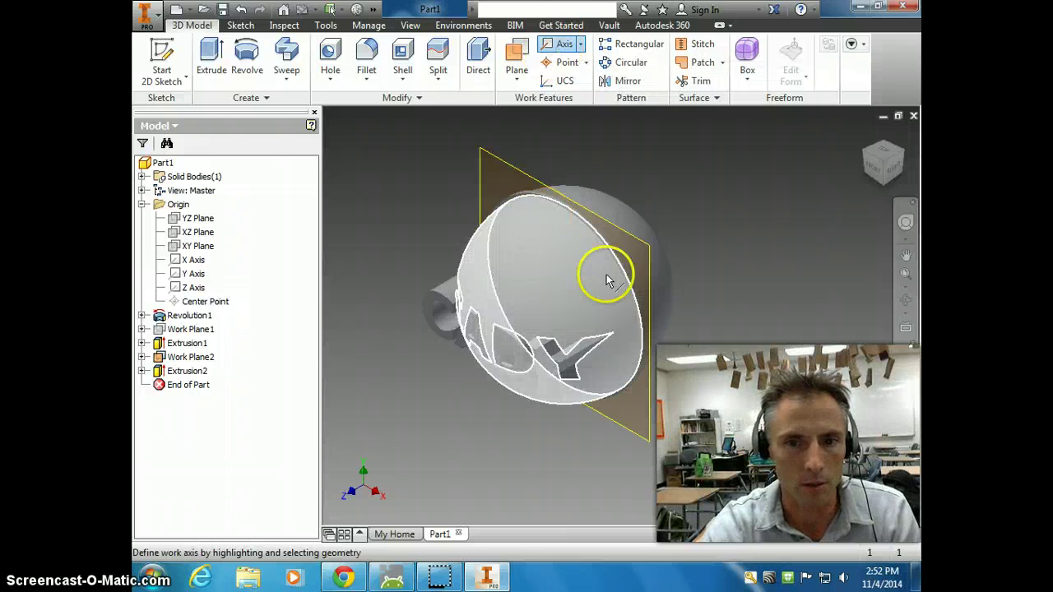
click(521, 52)
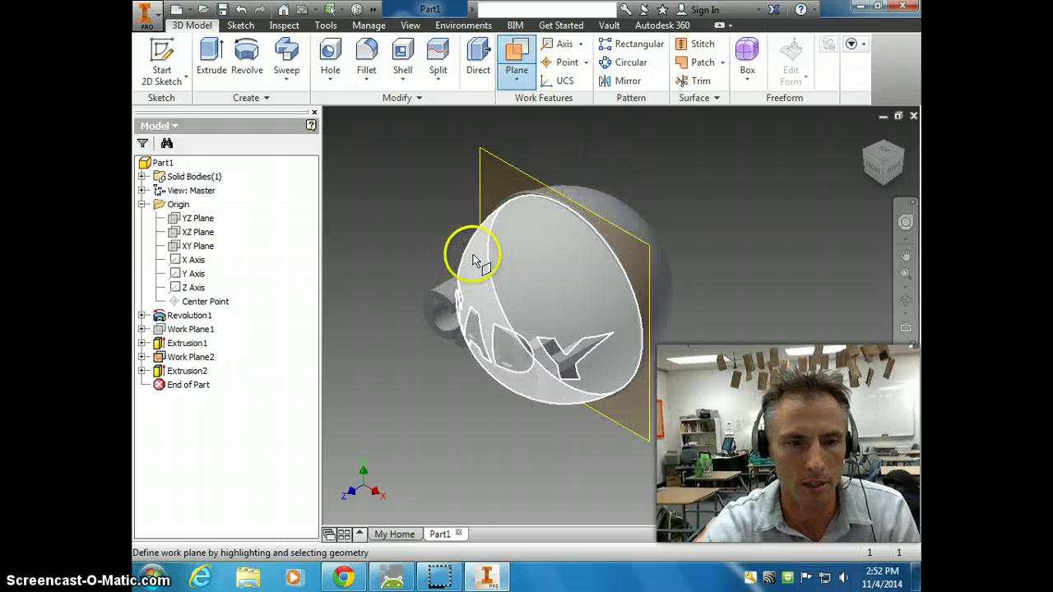
click(203, 224)
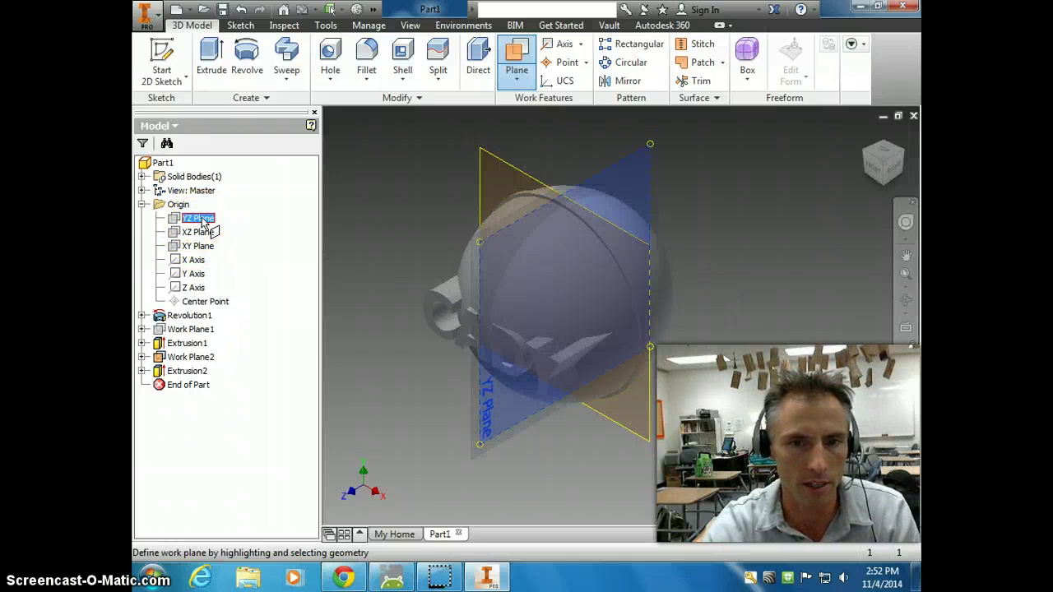
click(650, 146)
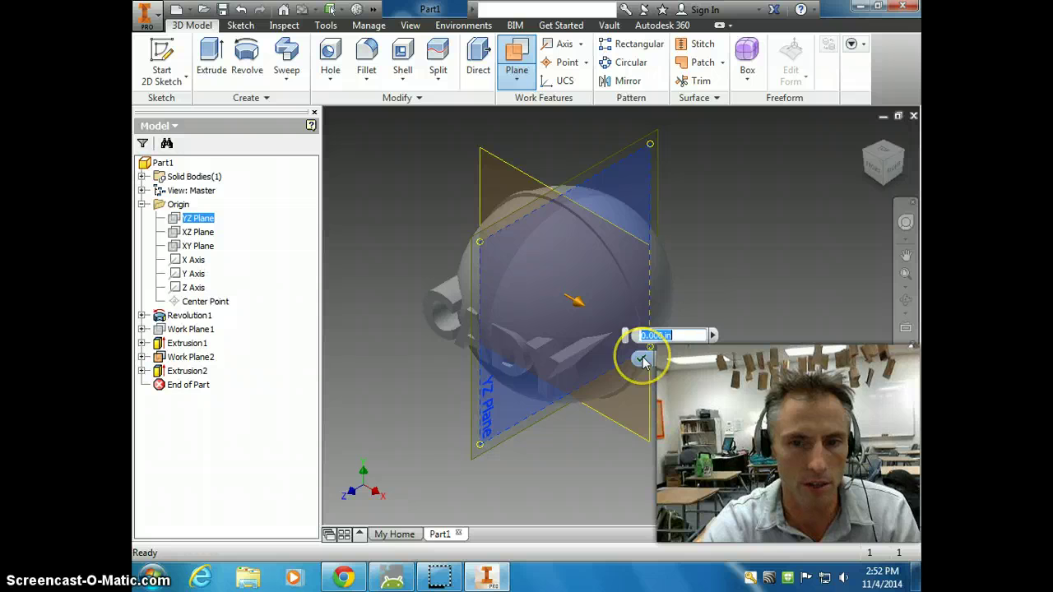
click(644, 359)
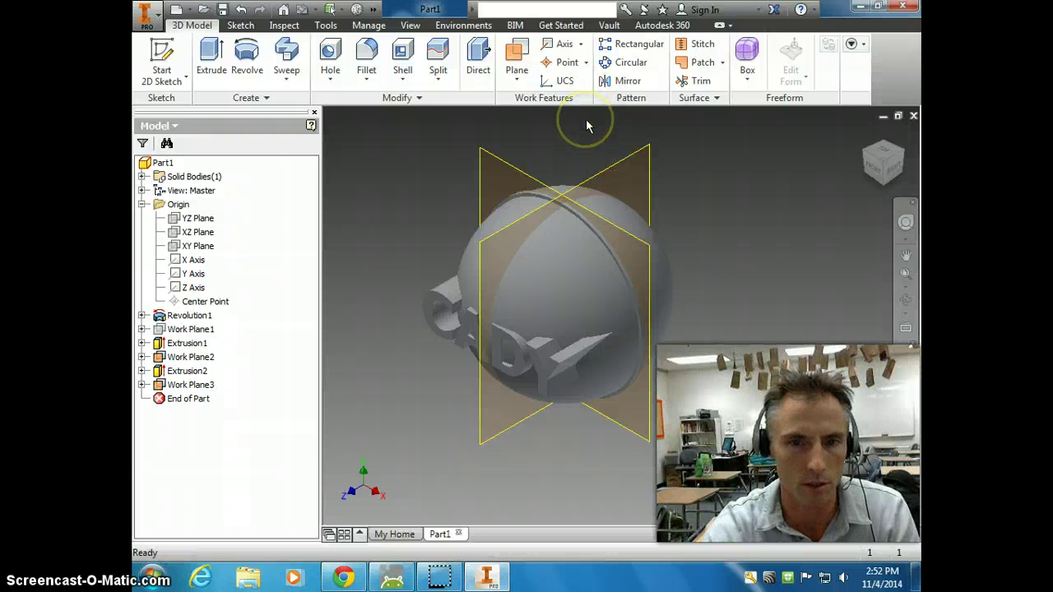
Step: Create a vertical work axis where the two mid-sphere work planes intersect
click(561, 46)
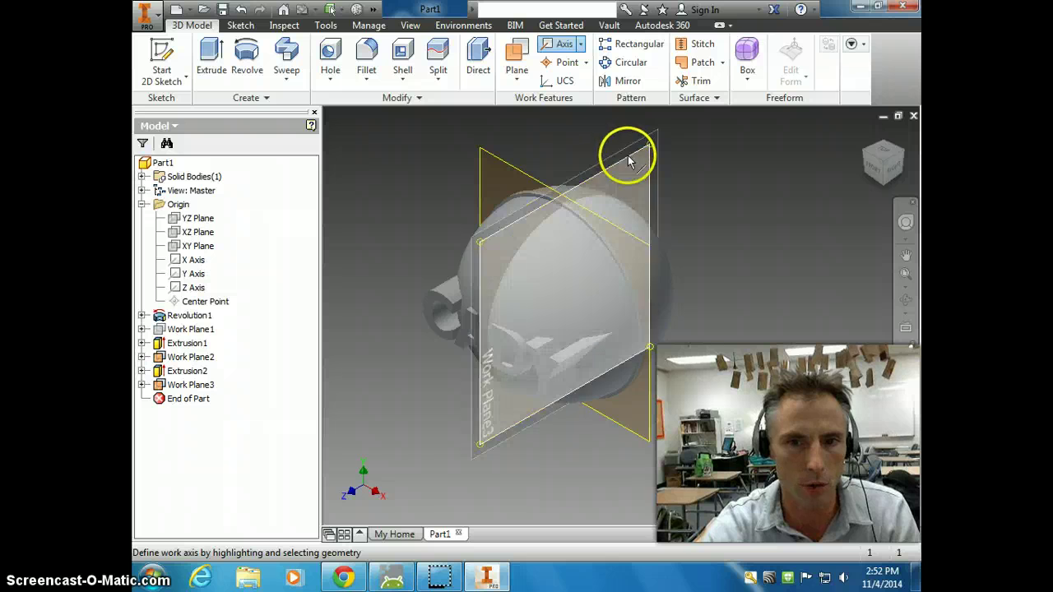
click(629, 160)
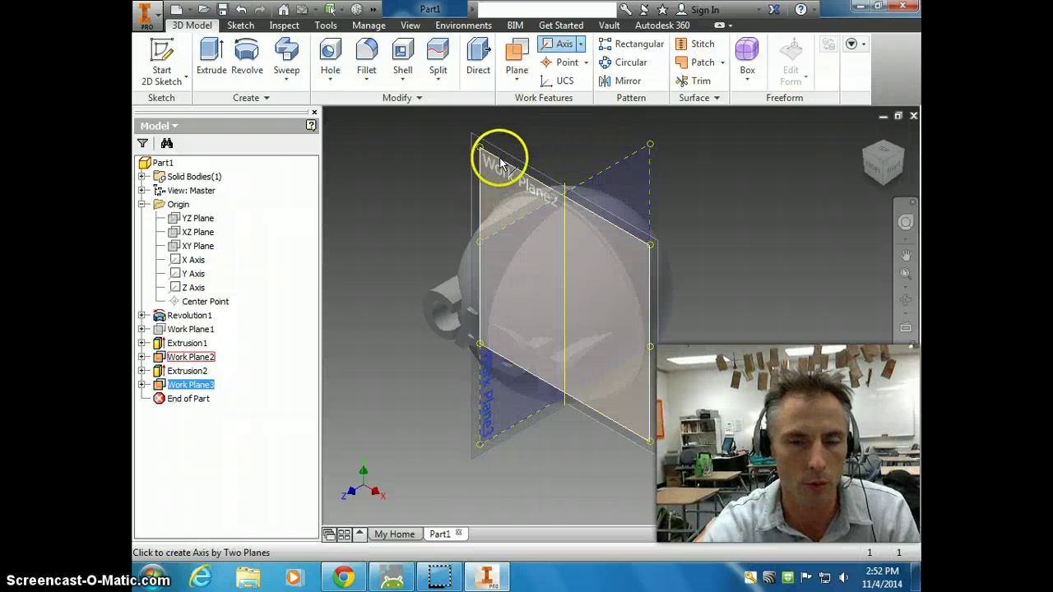
click(500, 163)
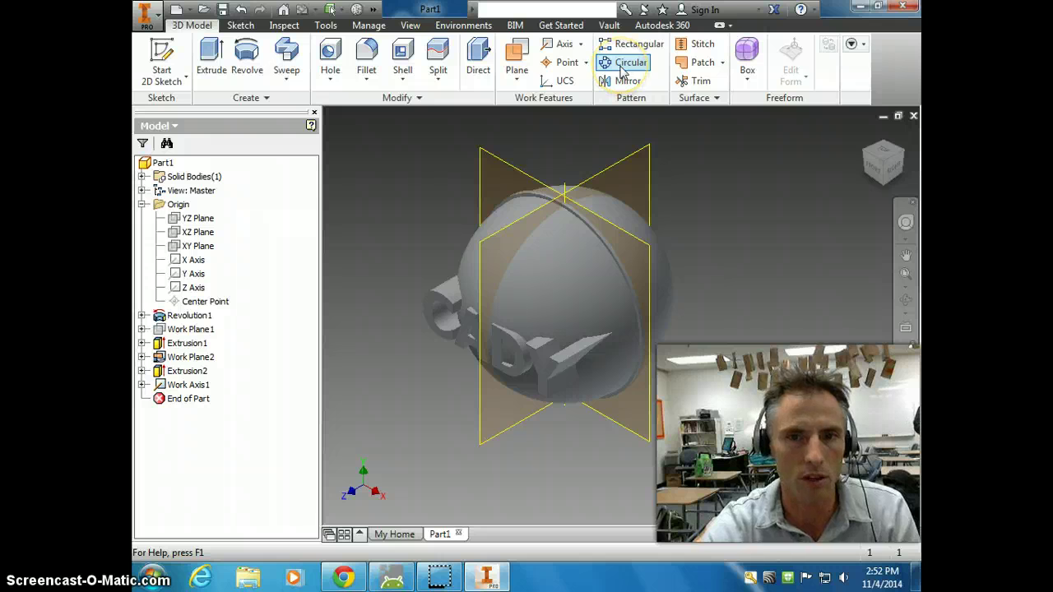
Step: Circular-pattern the ring extrusion around the vertical work axis with 3 occurrences over 120 degrees
click(623, 66)
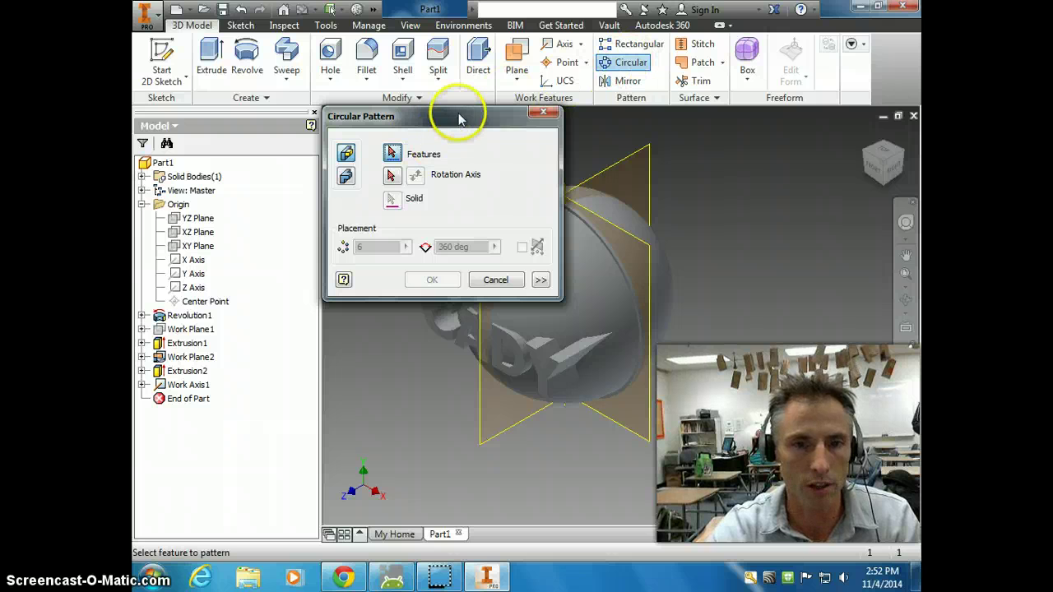
drag(461, 113, 331, 131)
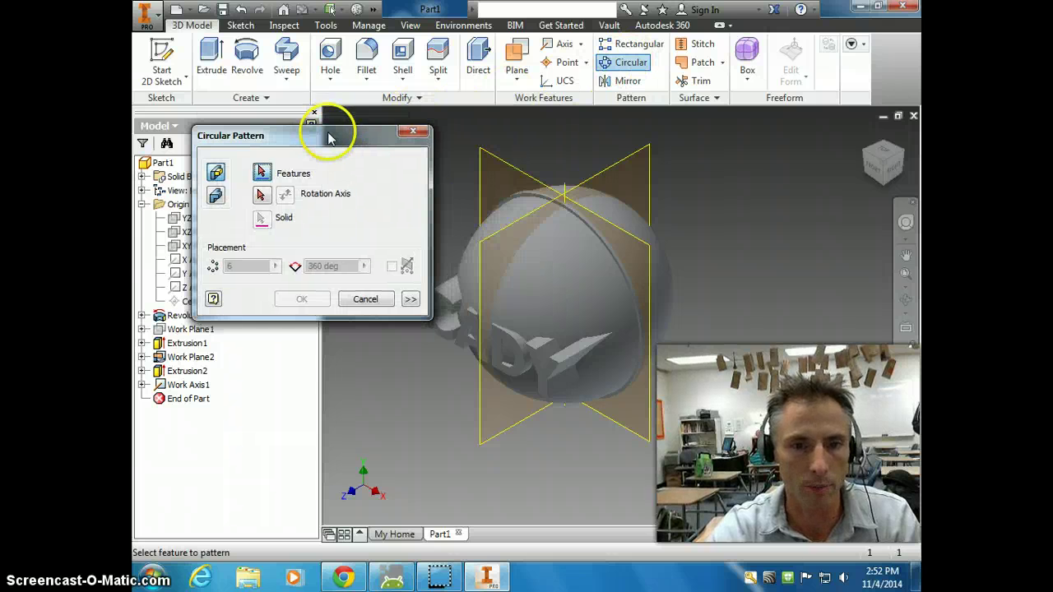
click(613, 249)
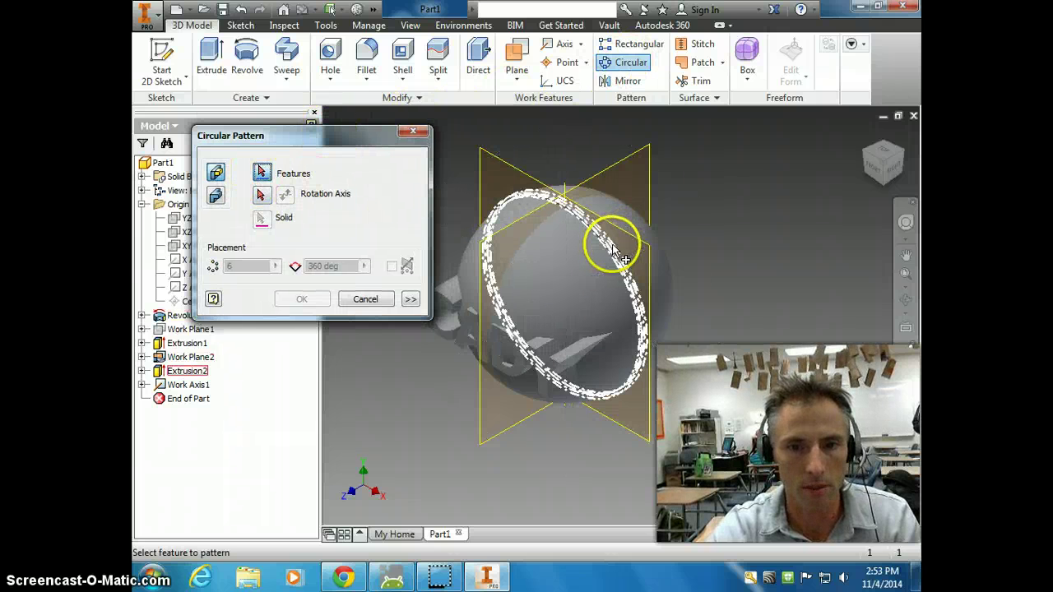
click(261, 196)
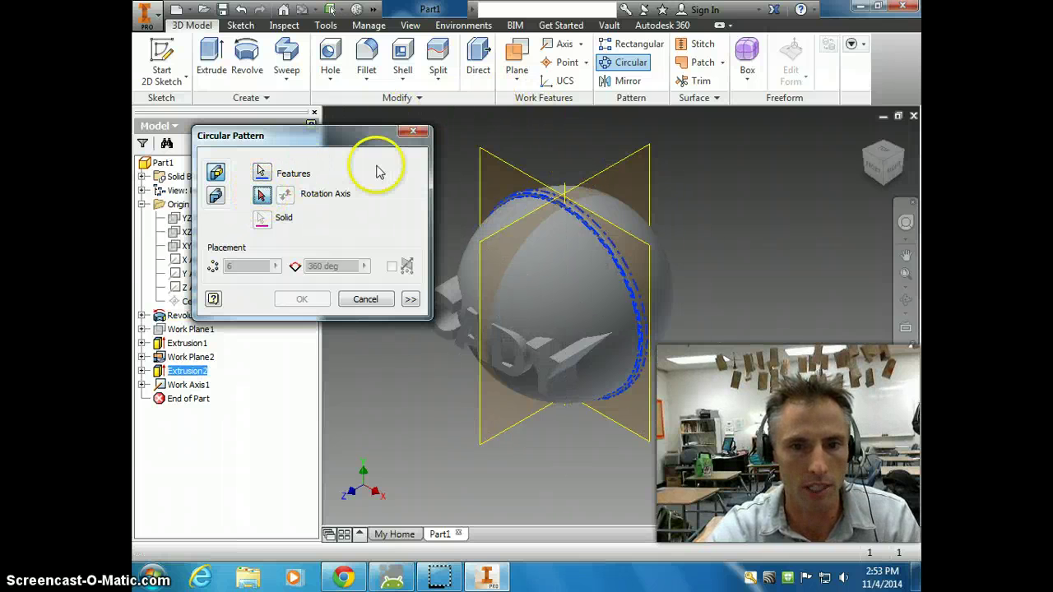
click(566, 184)
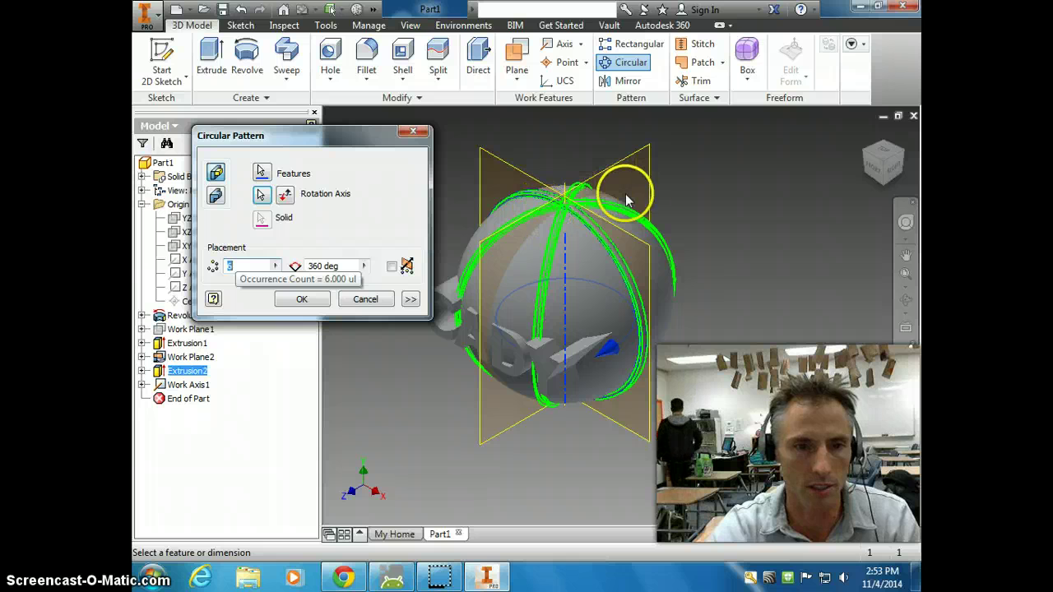
drag(237, 266, 208, 266)
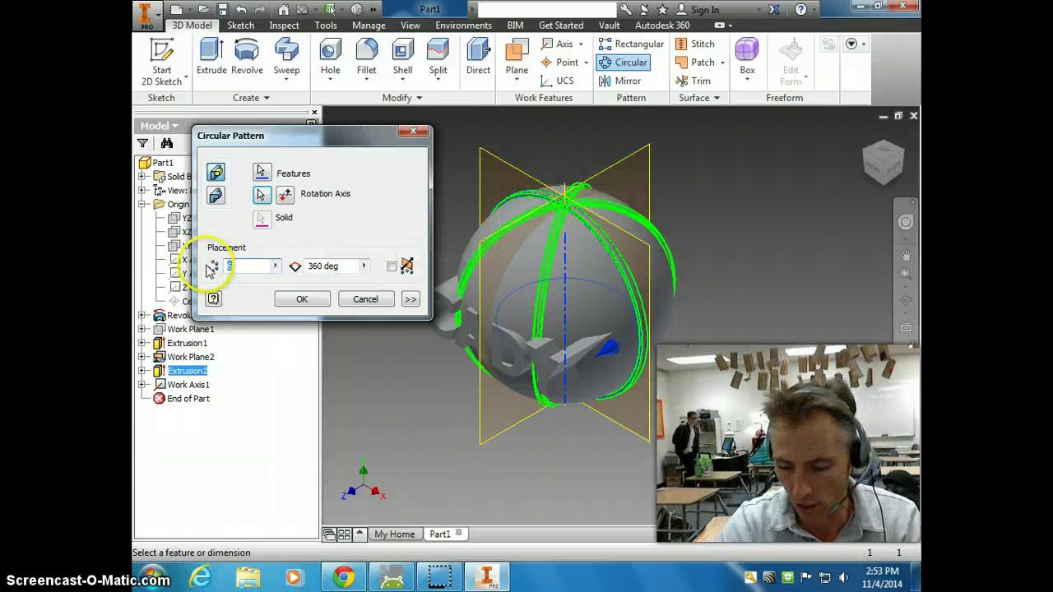
text(3)
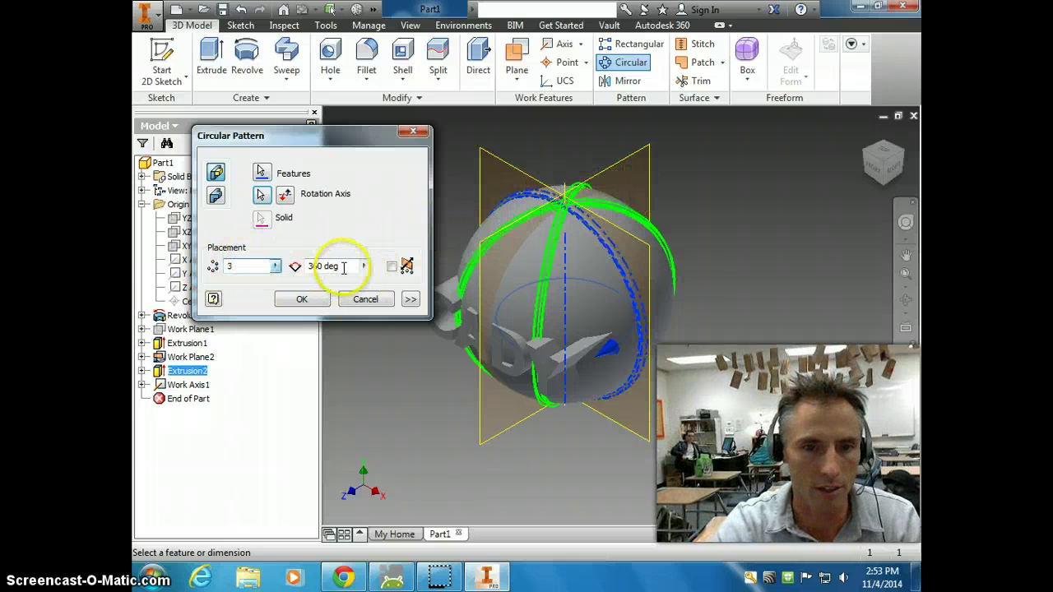
drag(343, 265, 295, 266)
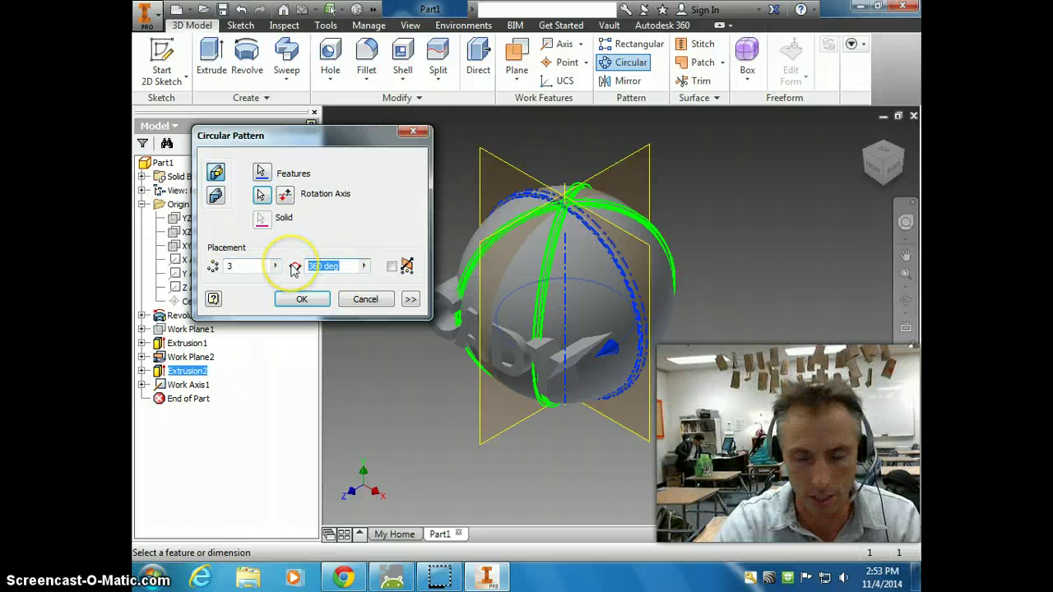
text(120)
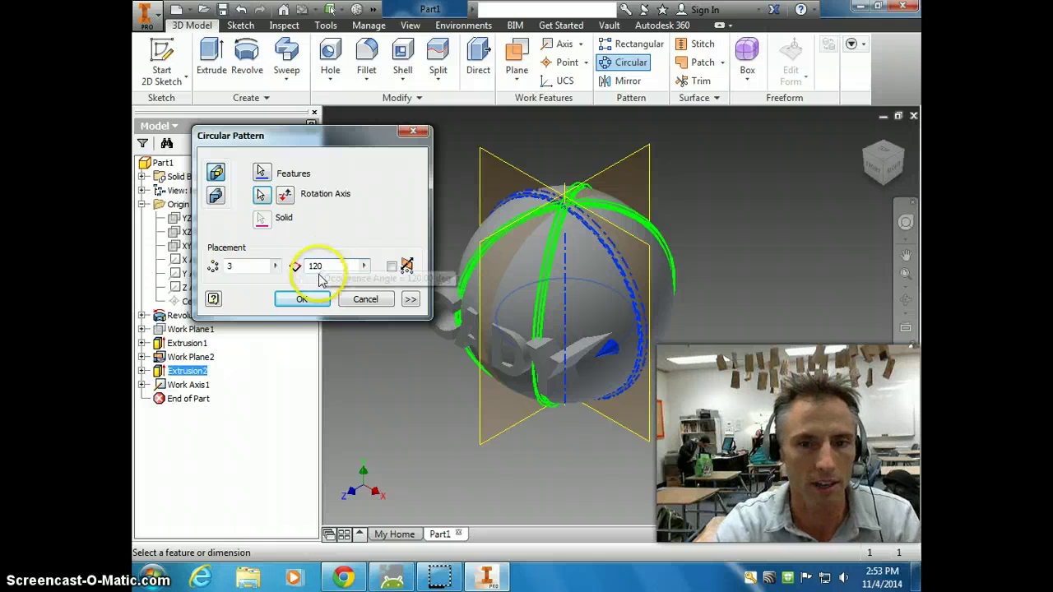
click(313, 300)
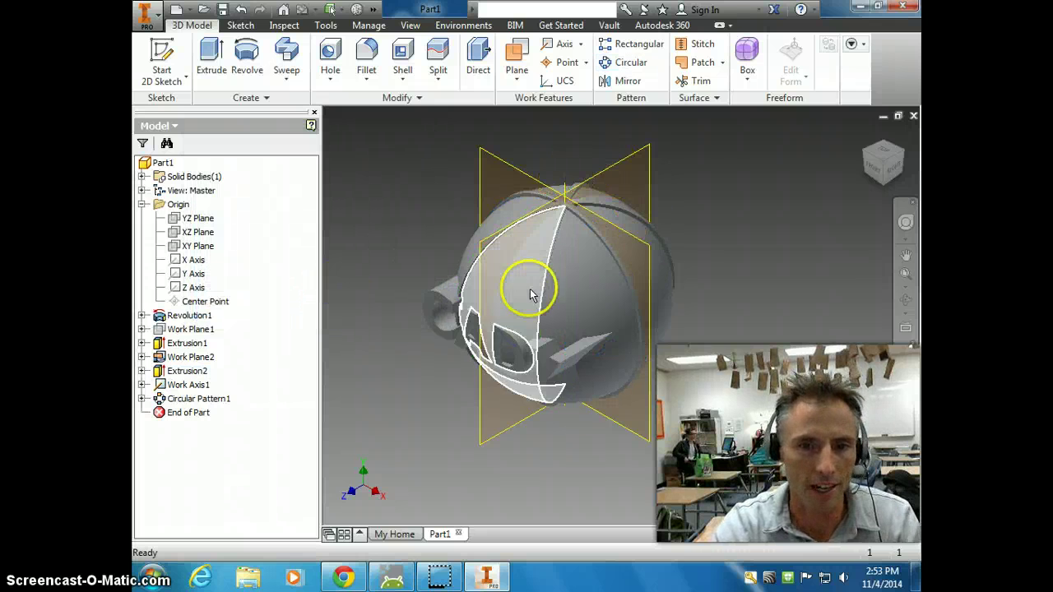
Step: Hide the two vertical work planes that cross through the middle of the sphere
click(604, 251)
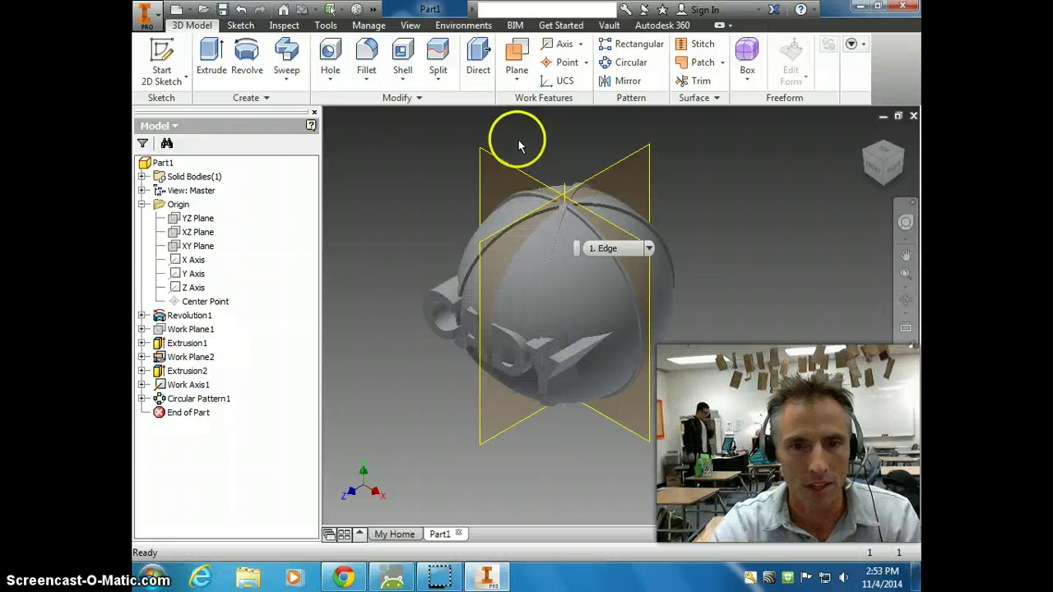
click(510, 165)
right_click(510, 164)
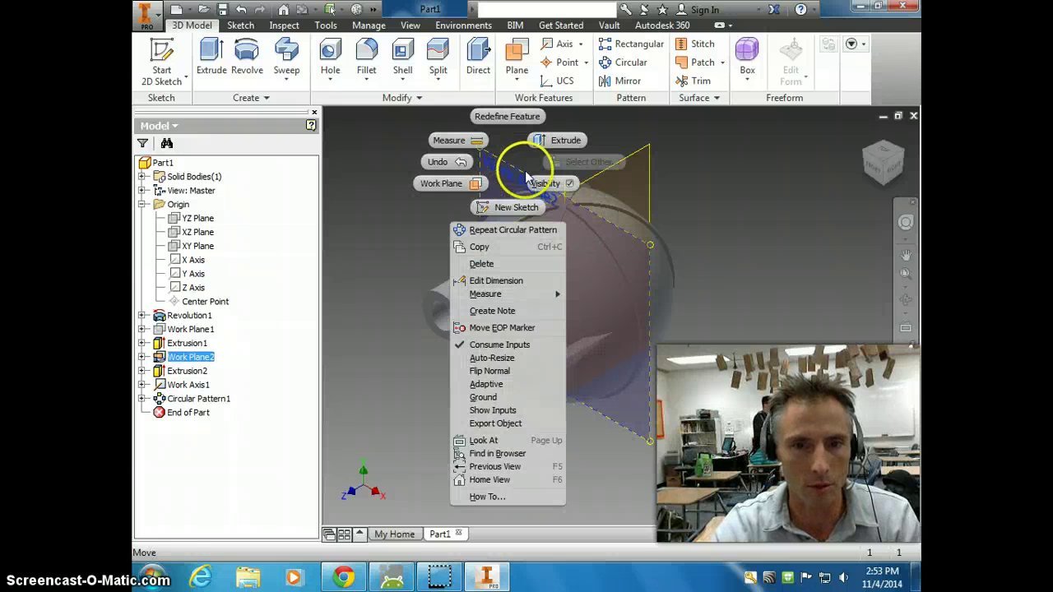
click(570, 183)
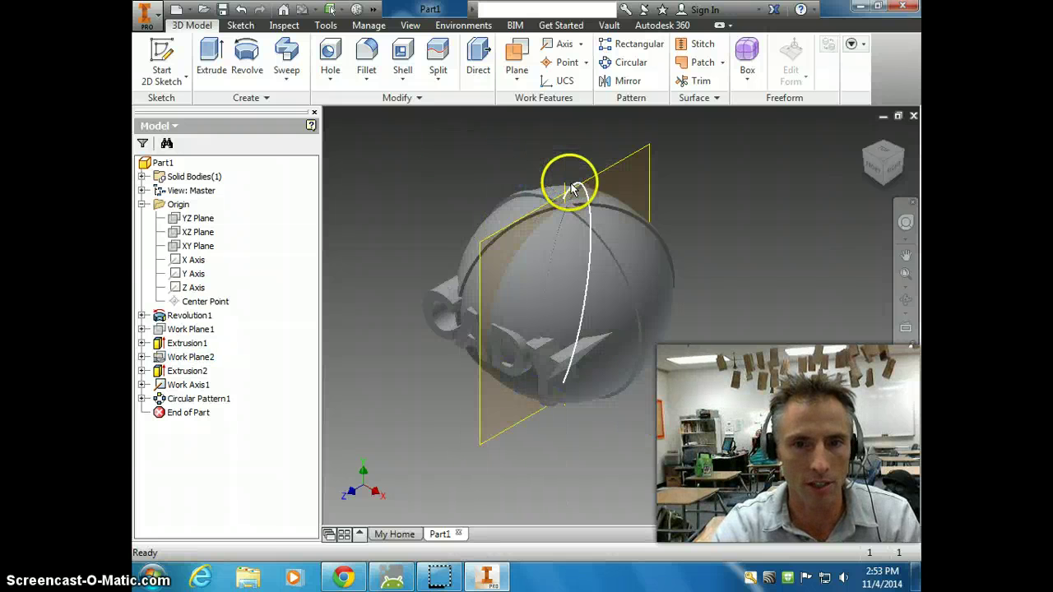
right_click(623, 162)
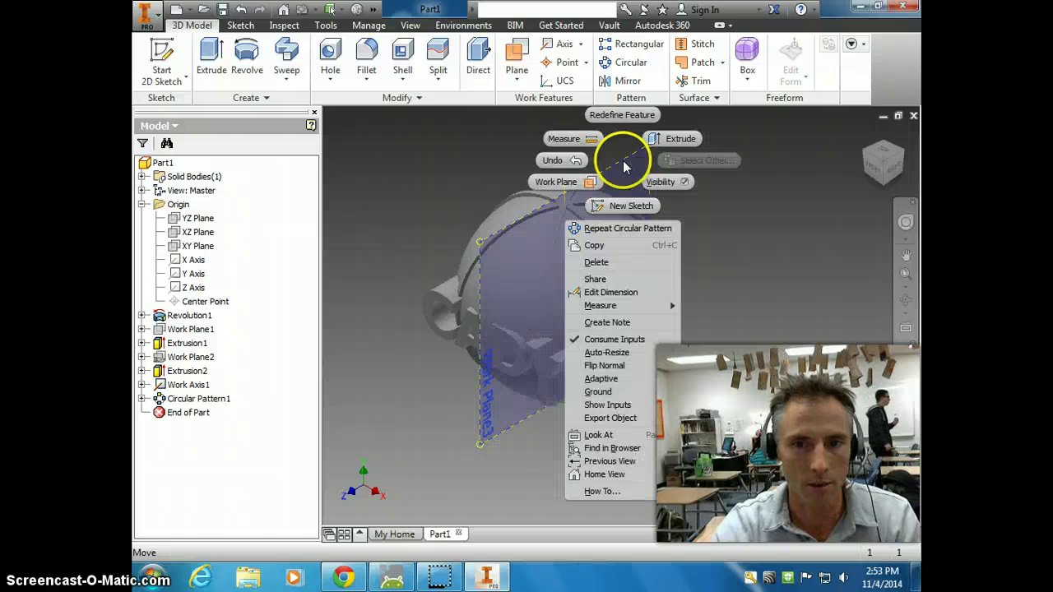
click(685, 182)
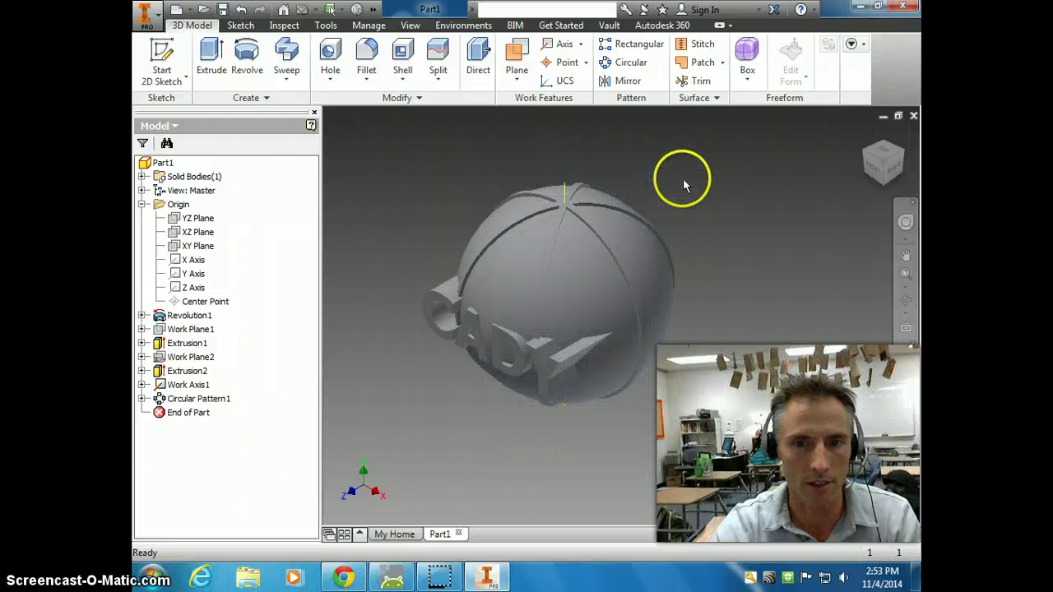
Step: Hide the vertical work axis that runs through the sphere where the raised rings meet
right_click(566, 191)
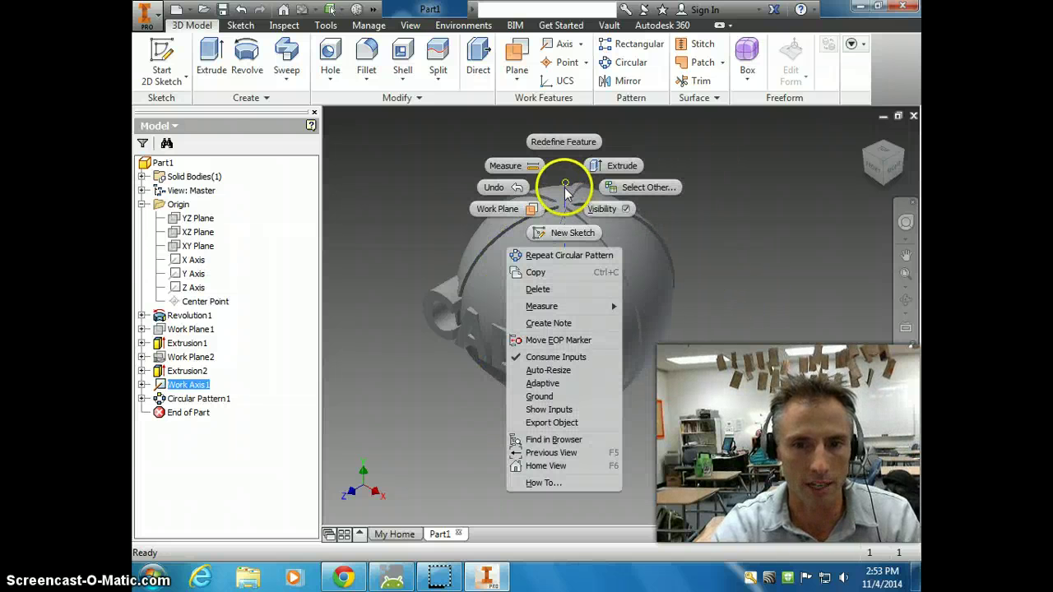
click(627, 211)
click(906, 301)
drag(612, 313, 635, 263)
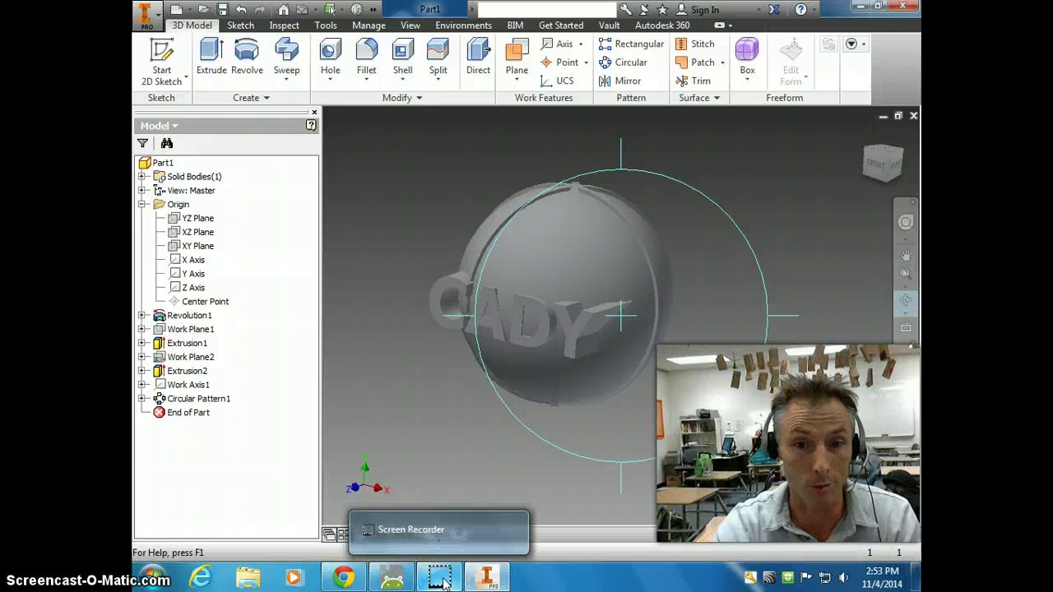